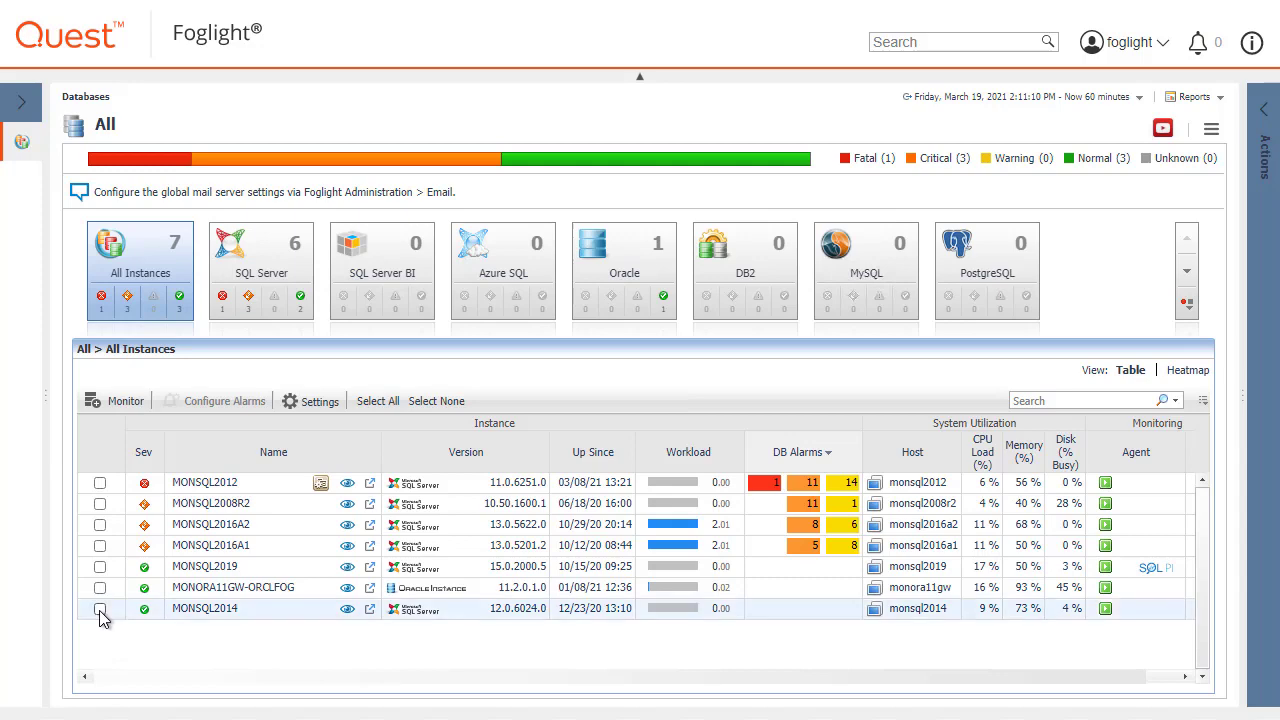
Step: Open the Performance Counters administration page for the MONSQL2014 instance
click(100, 608)
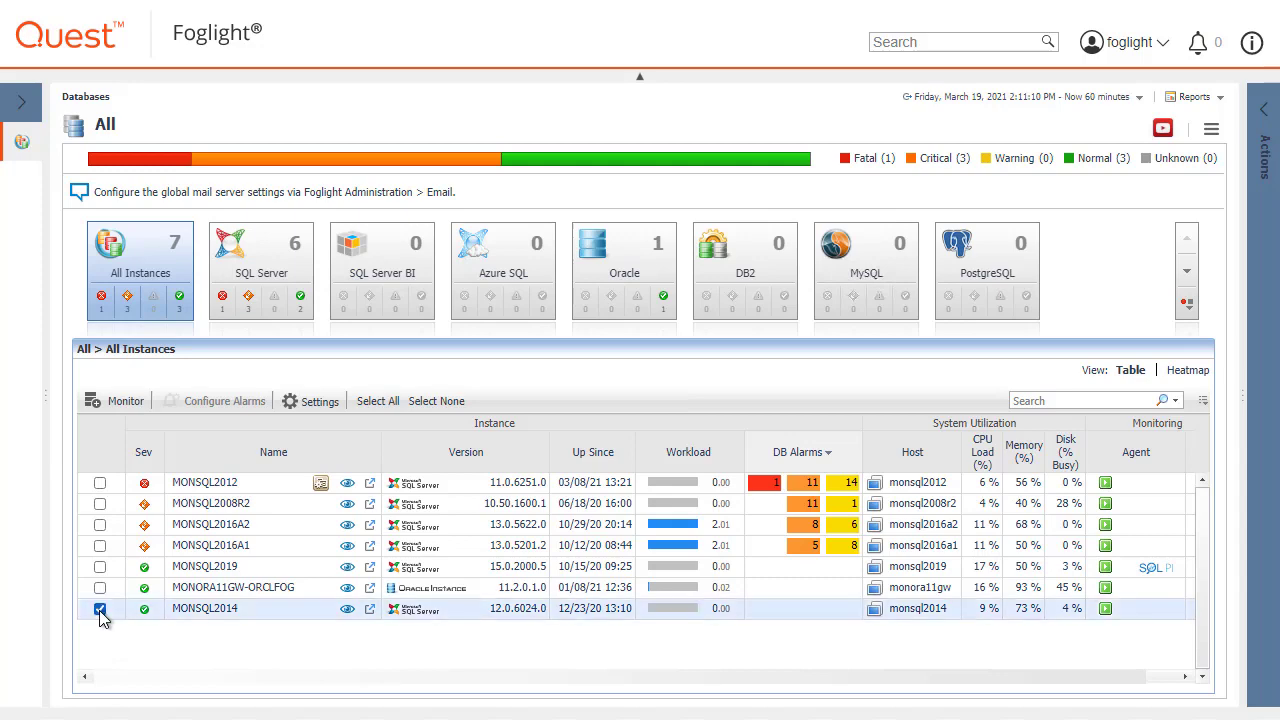
click(313, 402)
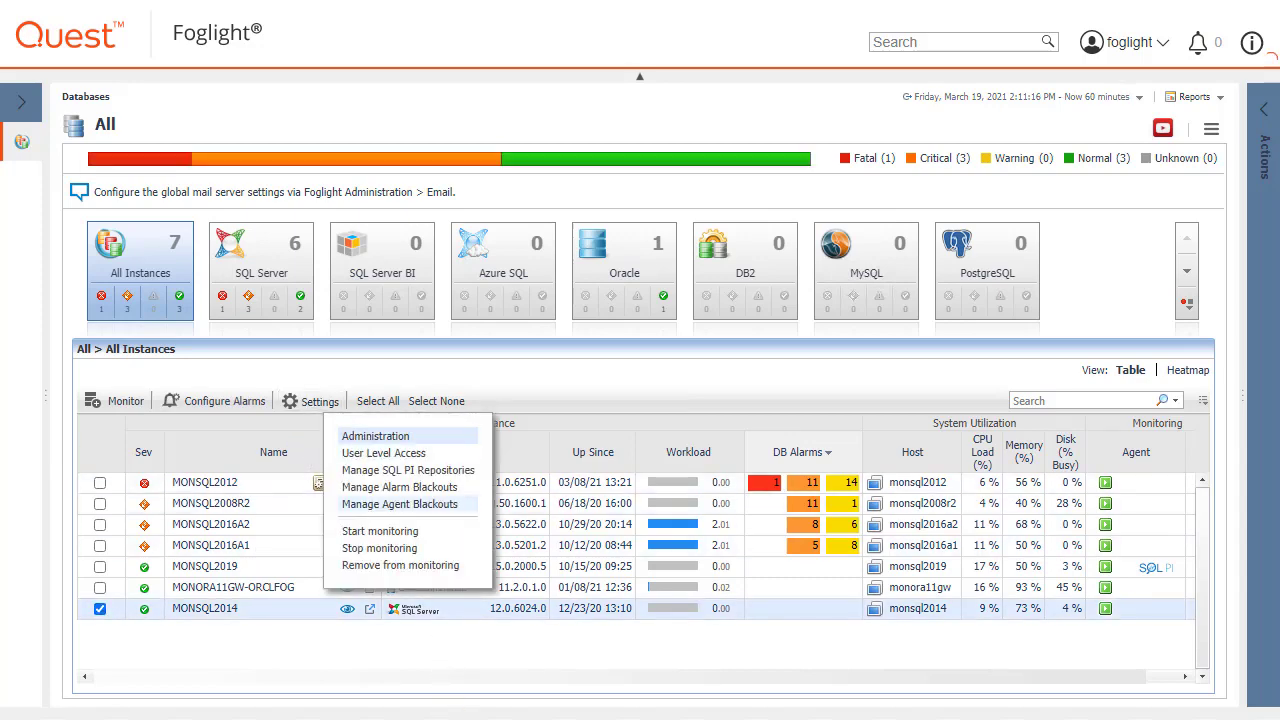
click(400, 504)
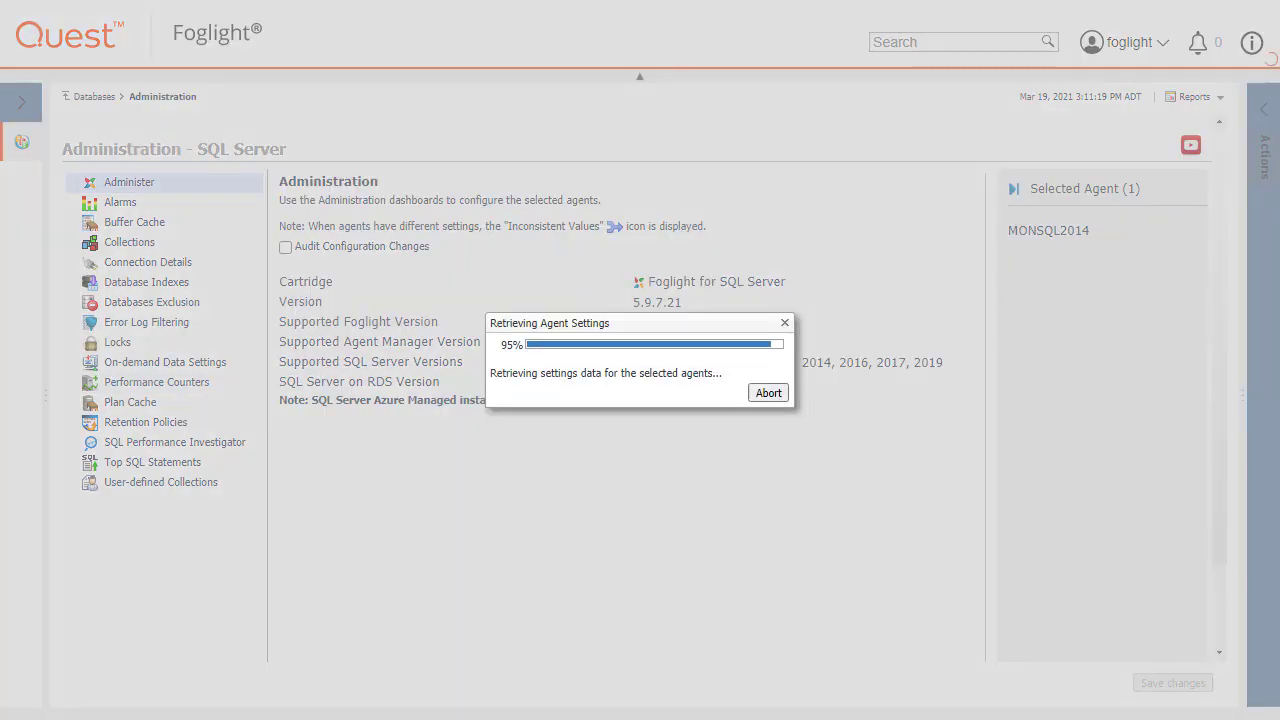
click(156, 382)
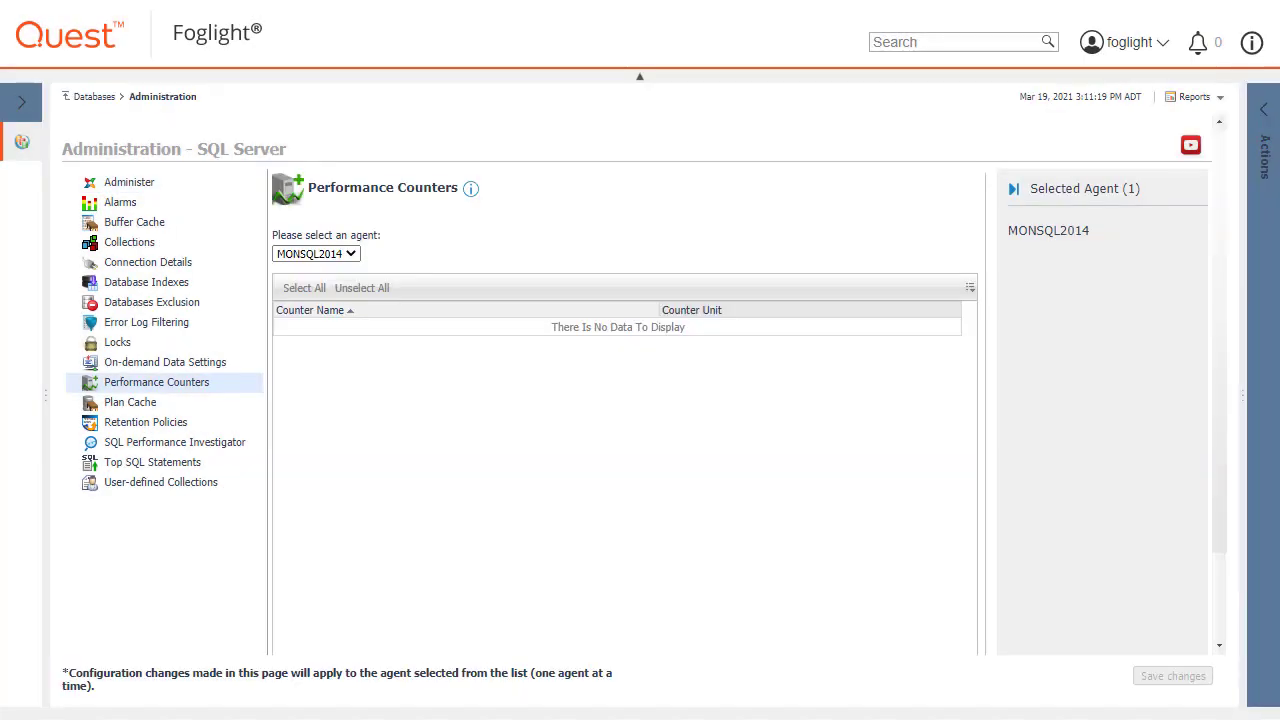
Step: Start adding counters and choose the object Win32_PerfRawData_MSSQLSERVER_SQLServerDatabases
scroll(1226, 610, down, 3)
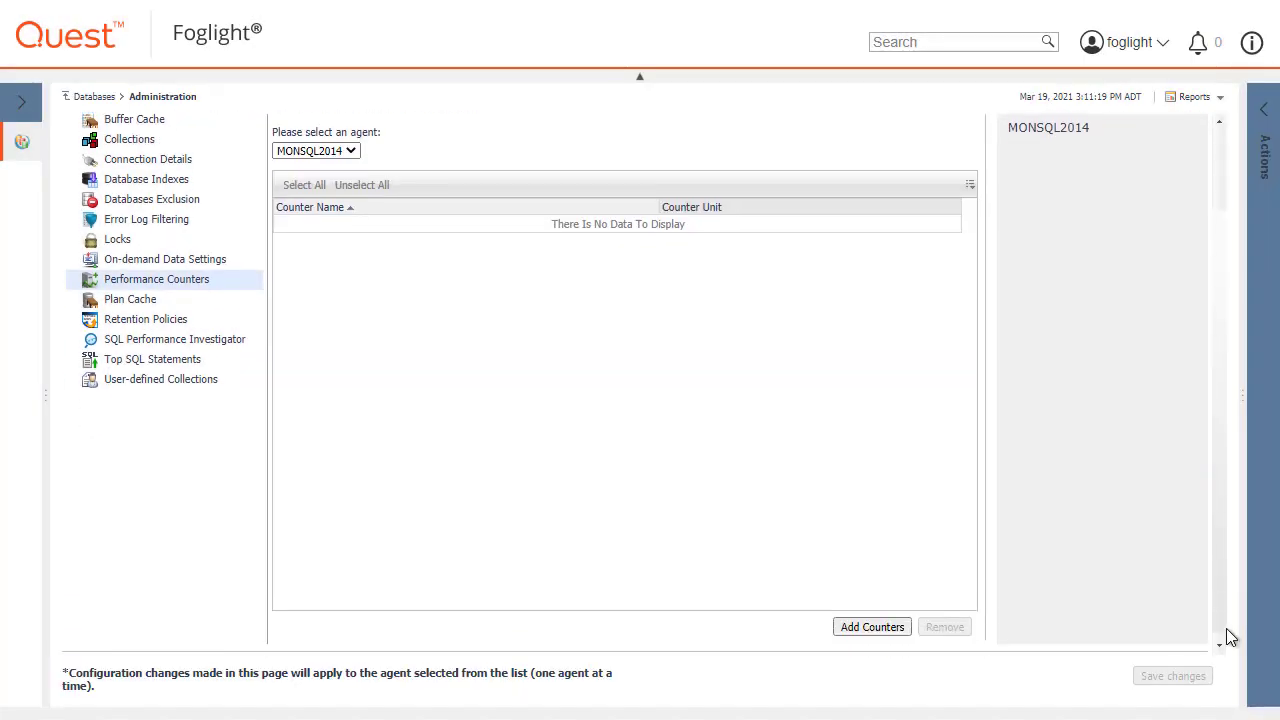
click(872, 621)
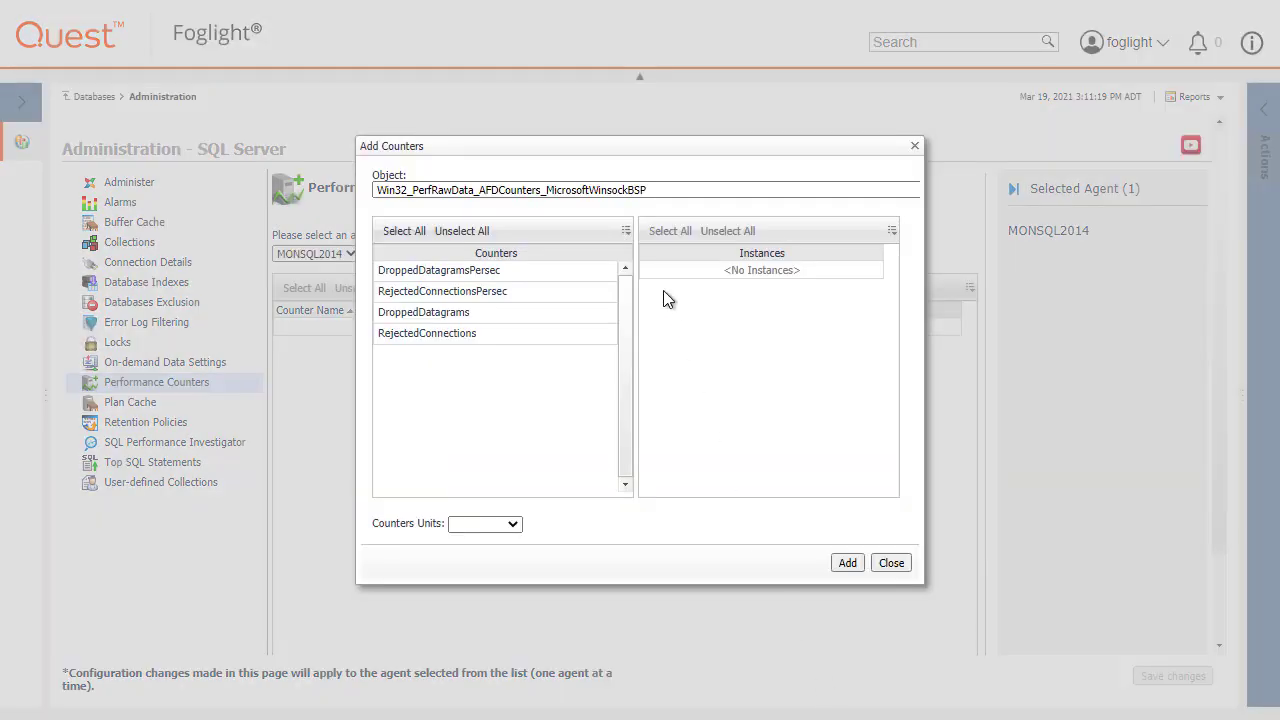
click(628, 191)
scroll(676, 389, down, 15)
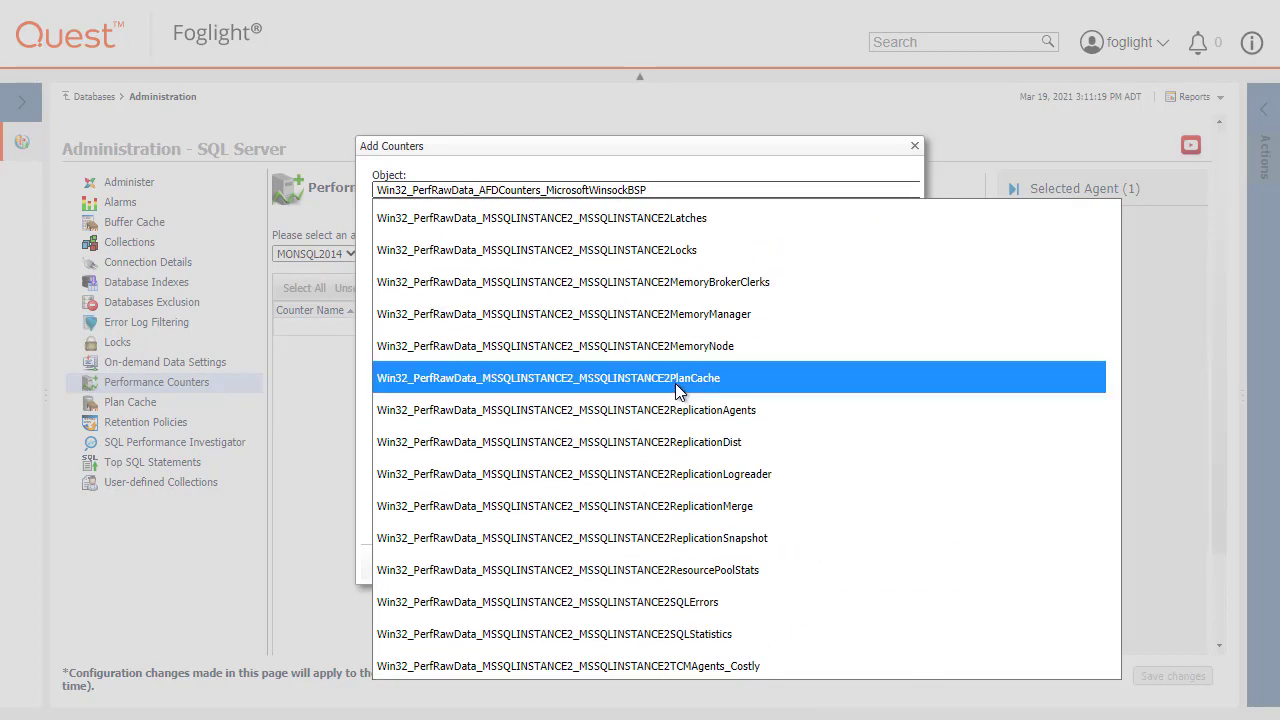
scroll(675, 384, down, 10)
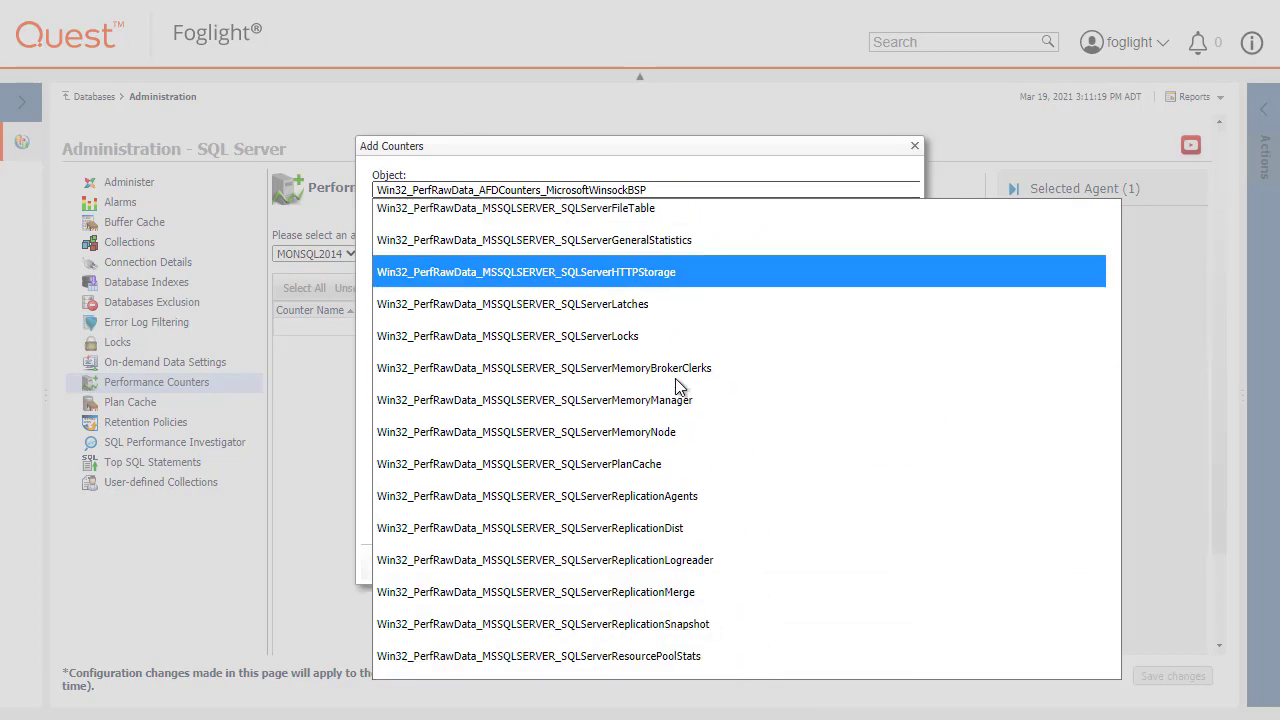
scroll(677, 386, down, 5)
scroll(677, 386, up, 8)
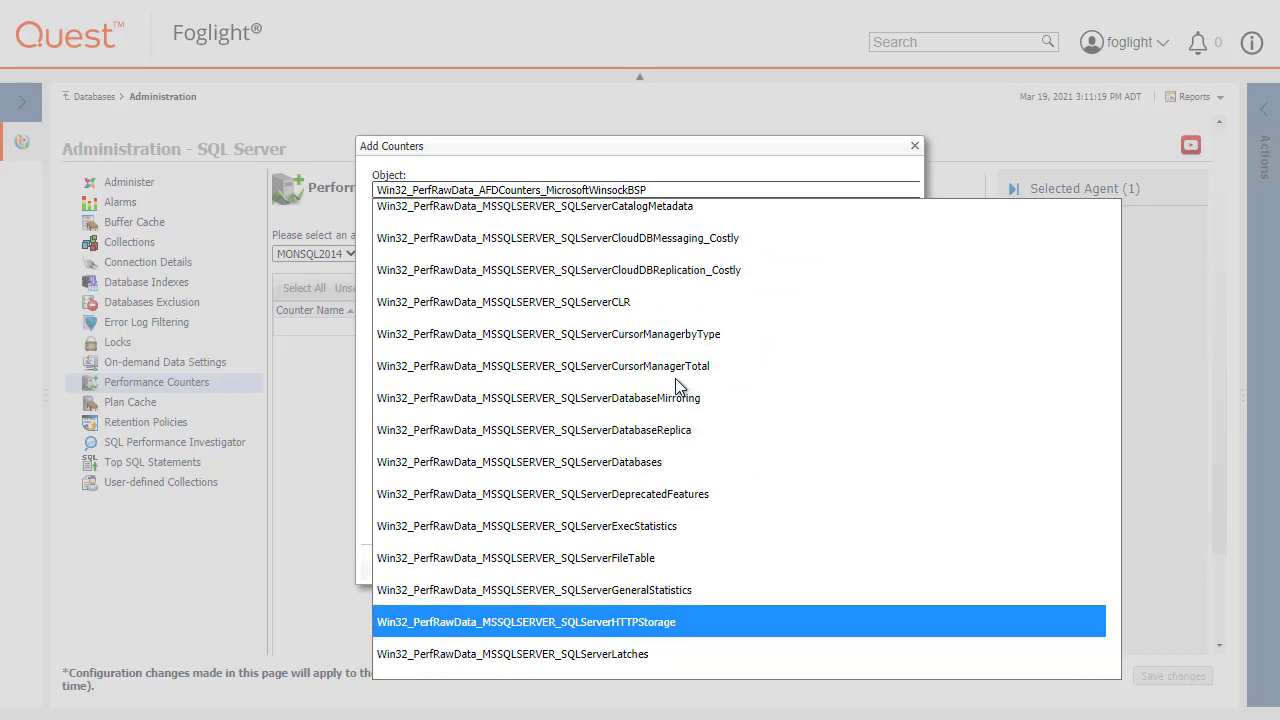
click(656, 456)
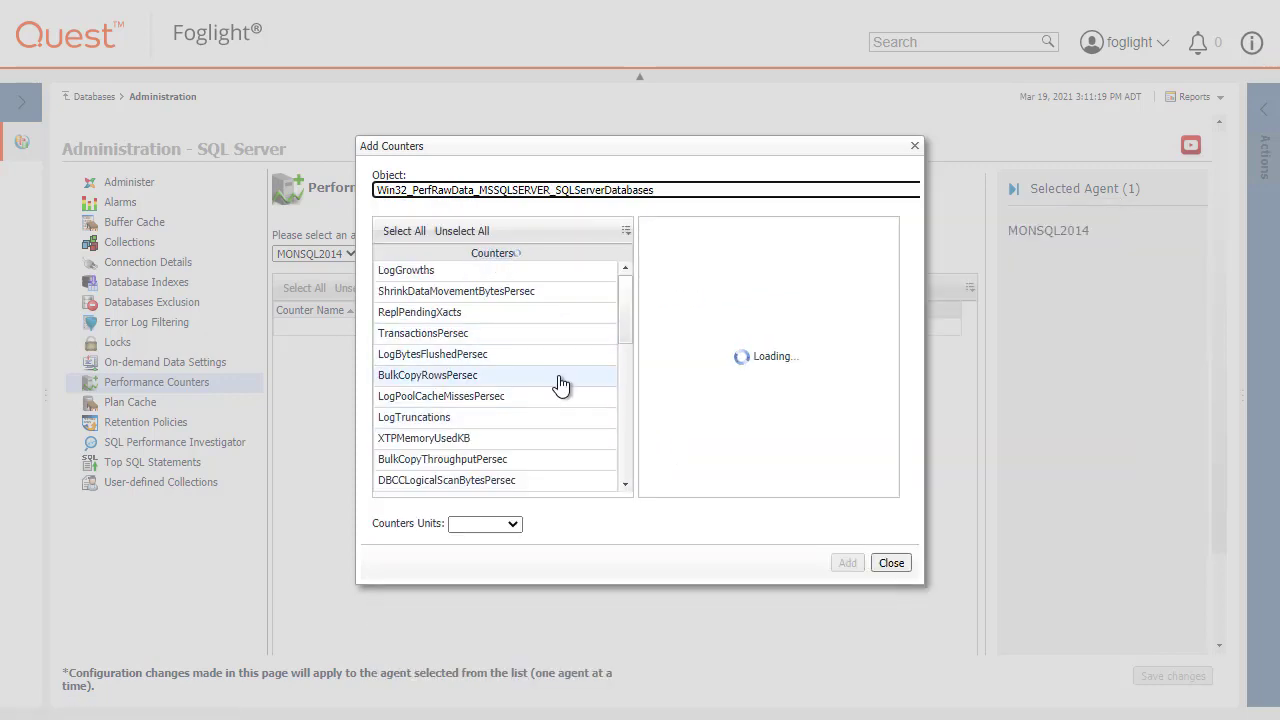
Step: Add the DataFilesSizeKB counter in Kilobyte units for the _Total instance, and save the changes
click(561, 386)
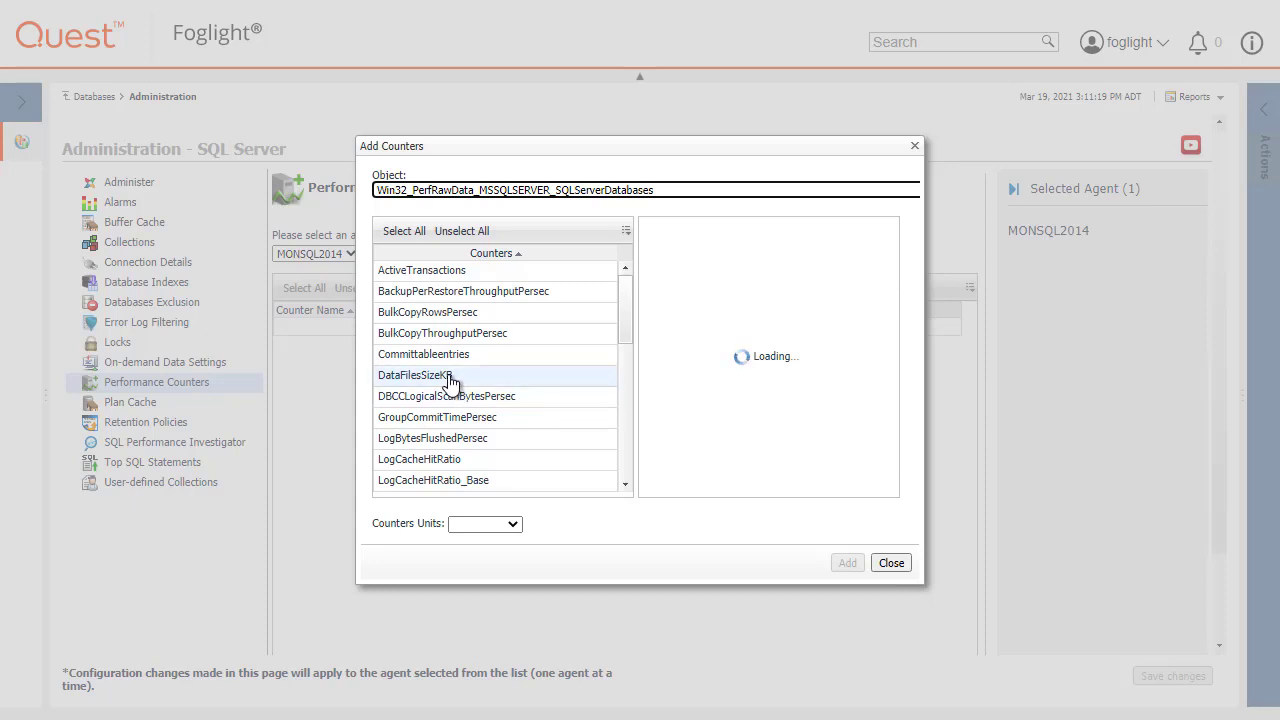
click(514, 526)
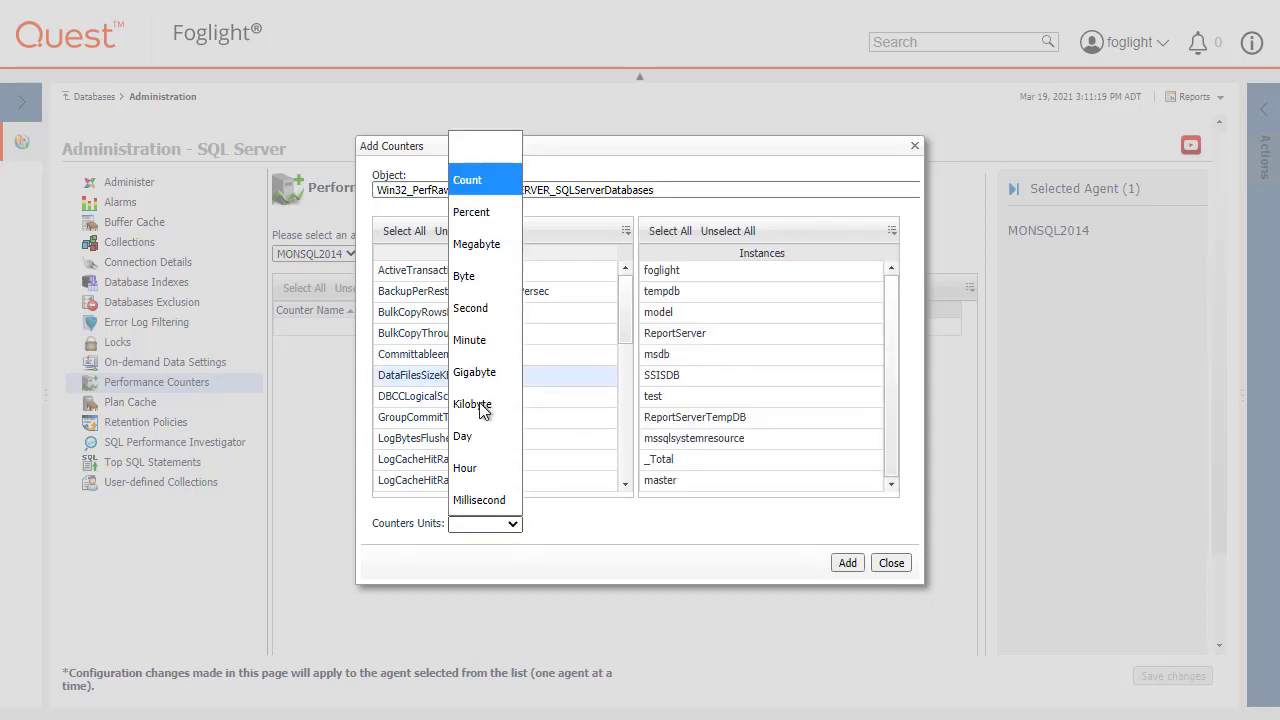
click(478, 405)
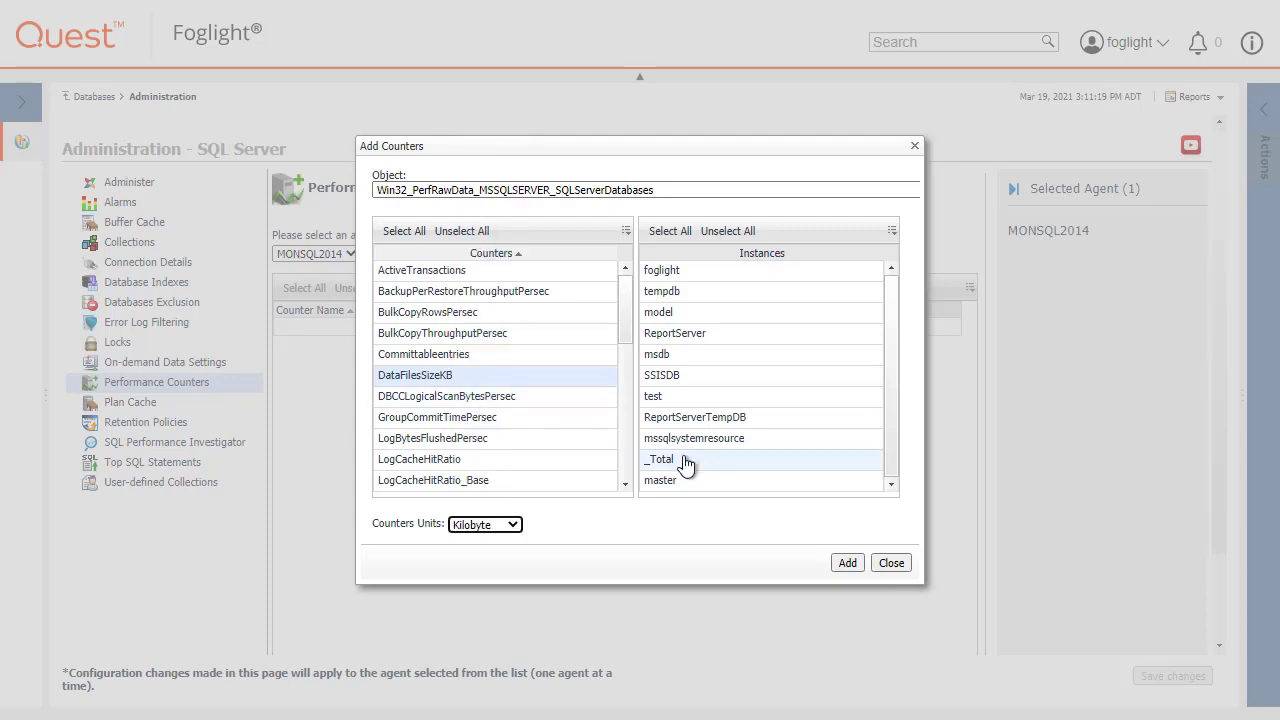
click(686, 462)
click(847, 563)
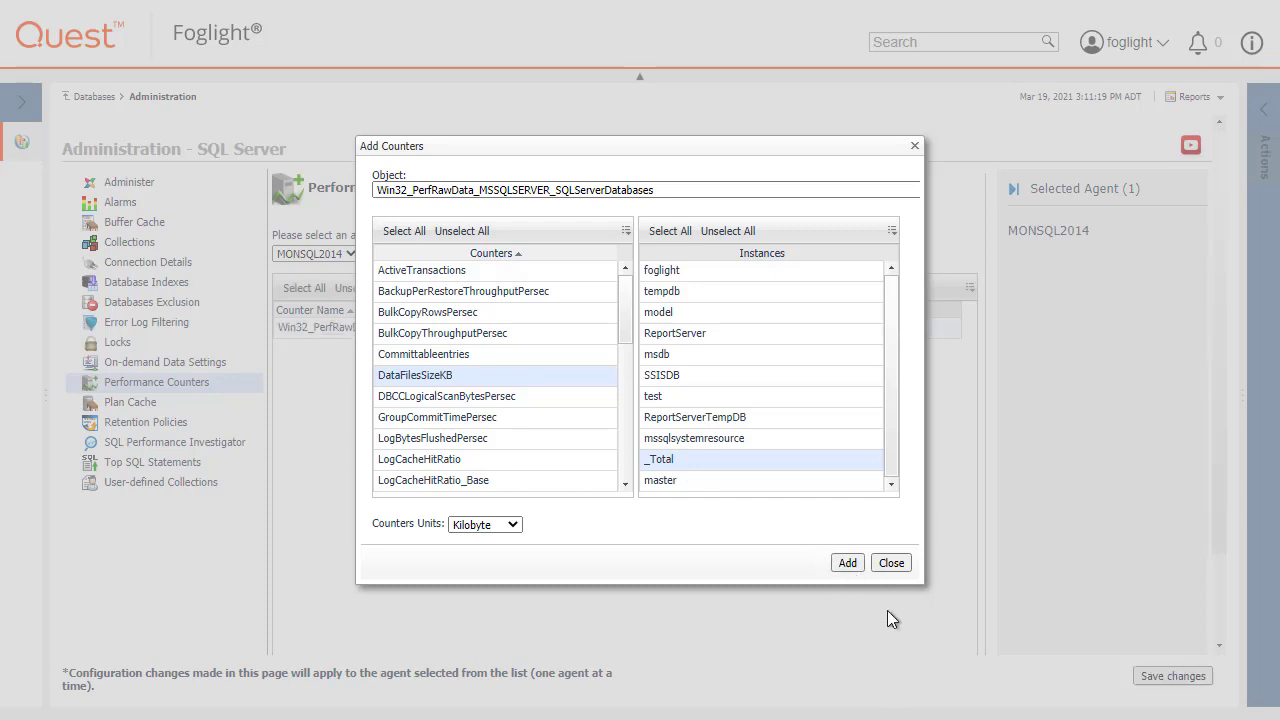
click(891, 563)
click(1182, 682)
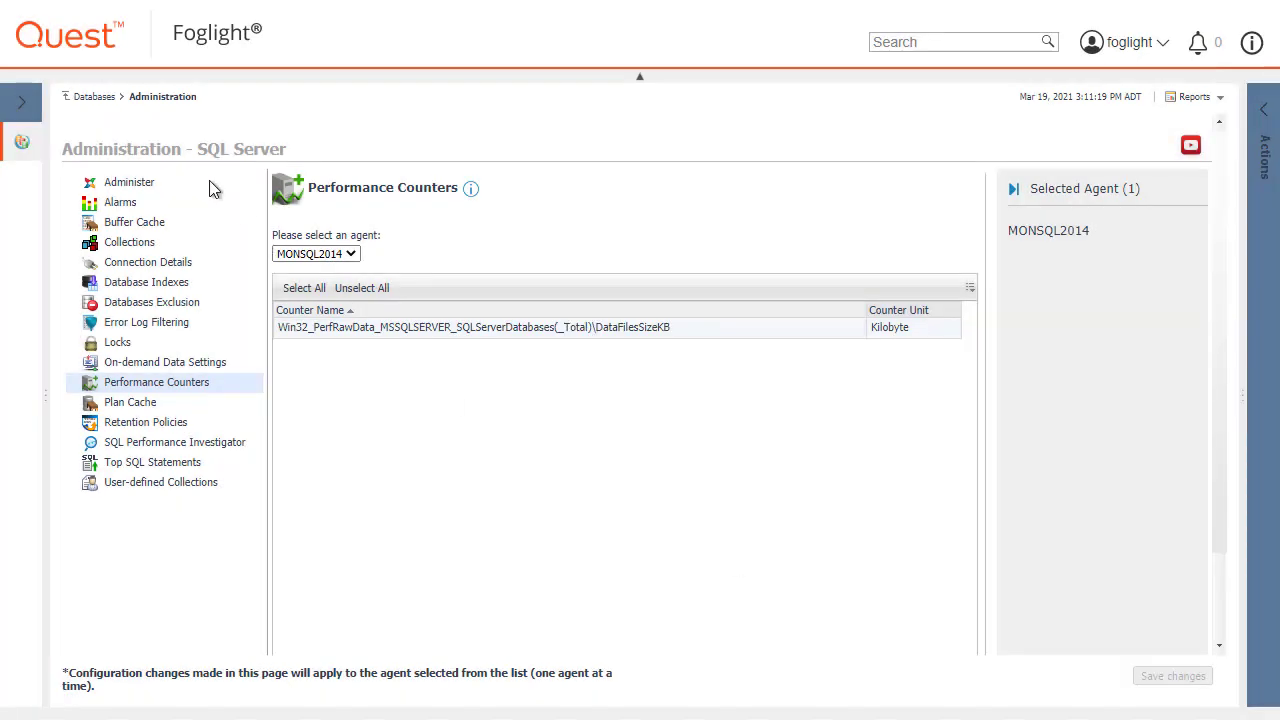
Step: Return to the Databases dashboard and open the user-defined performance counters page of MONSQL2014
click(94, 97)
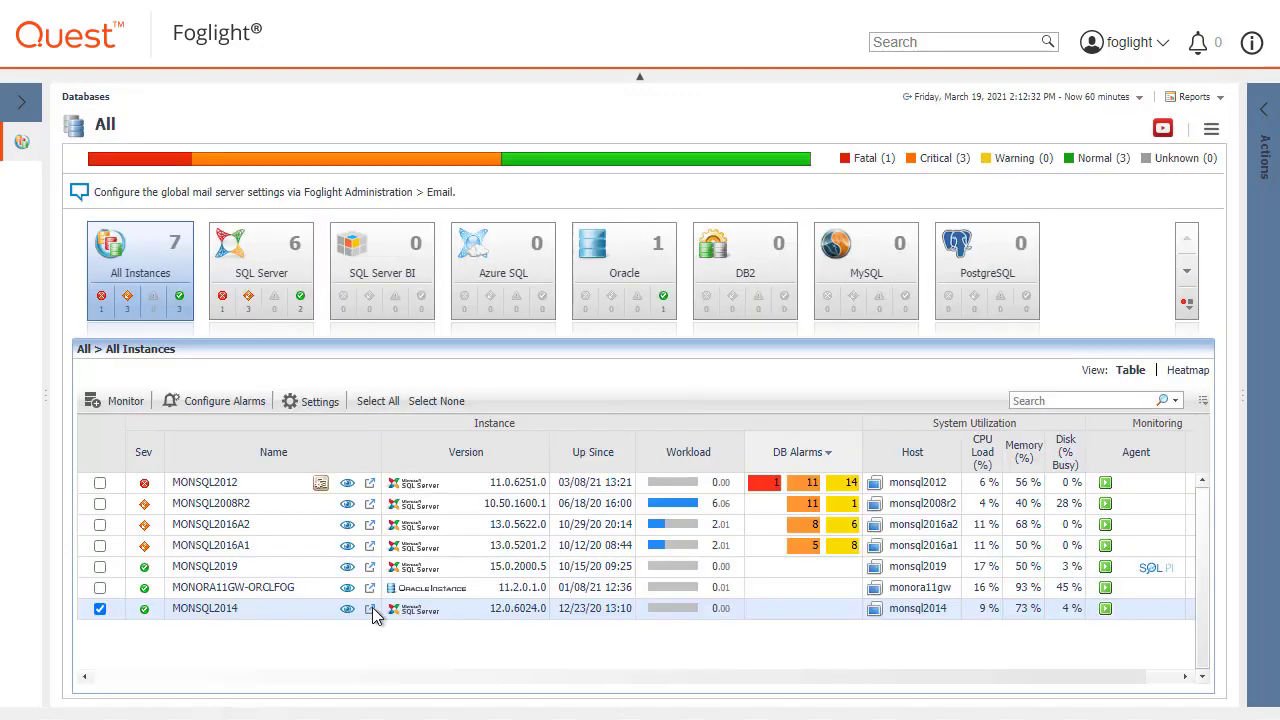
click(370, 608)
click(414, 475)
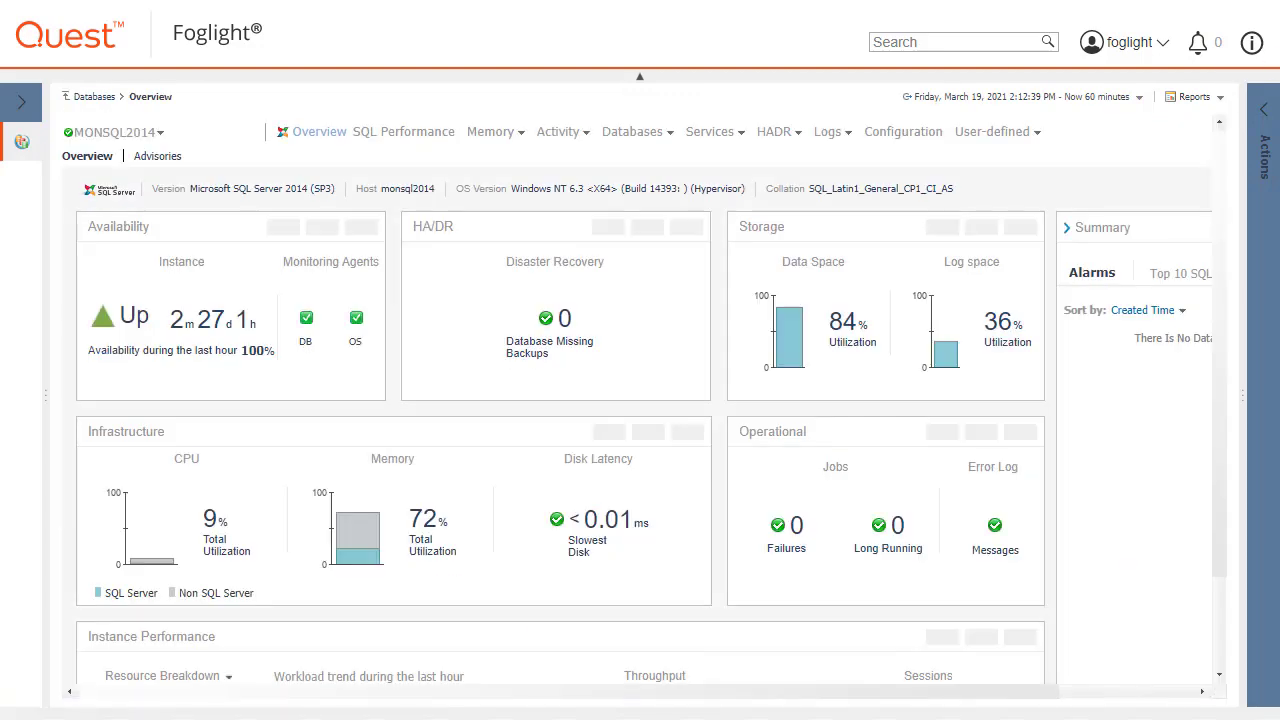
click(998, 131)
click(1030, 154)
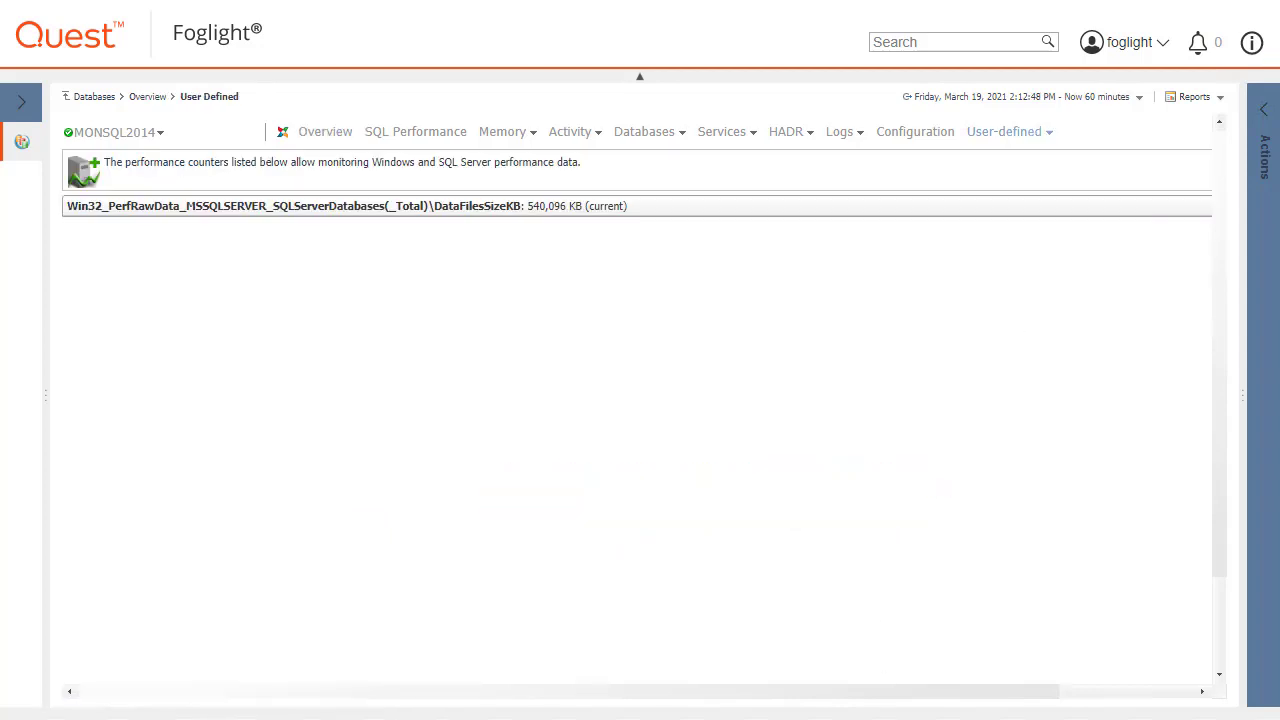
Step: Expand the DataFilesSizeKB counter and examine its current value, history figures and graph
click(1074, 692)
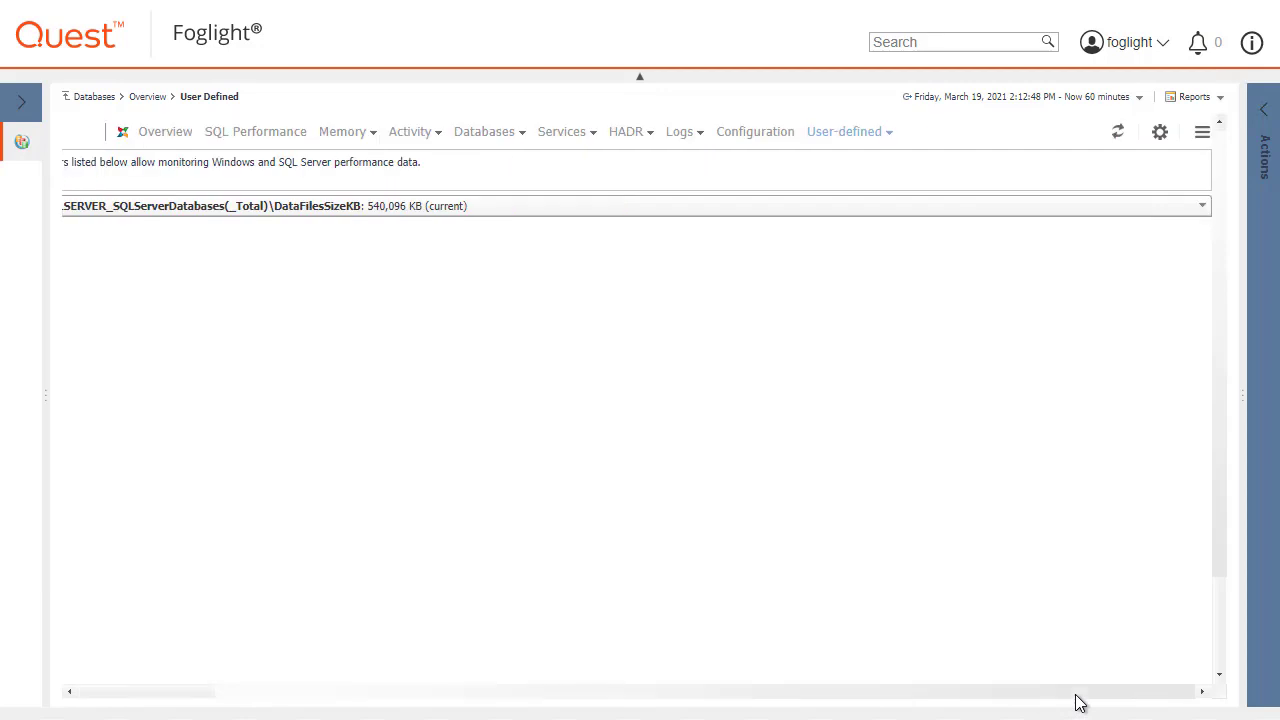
click(1204, 205)
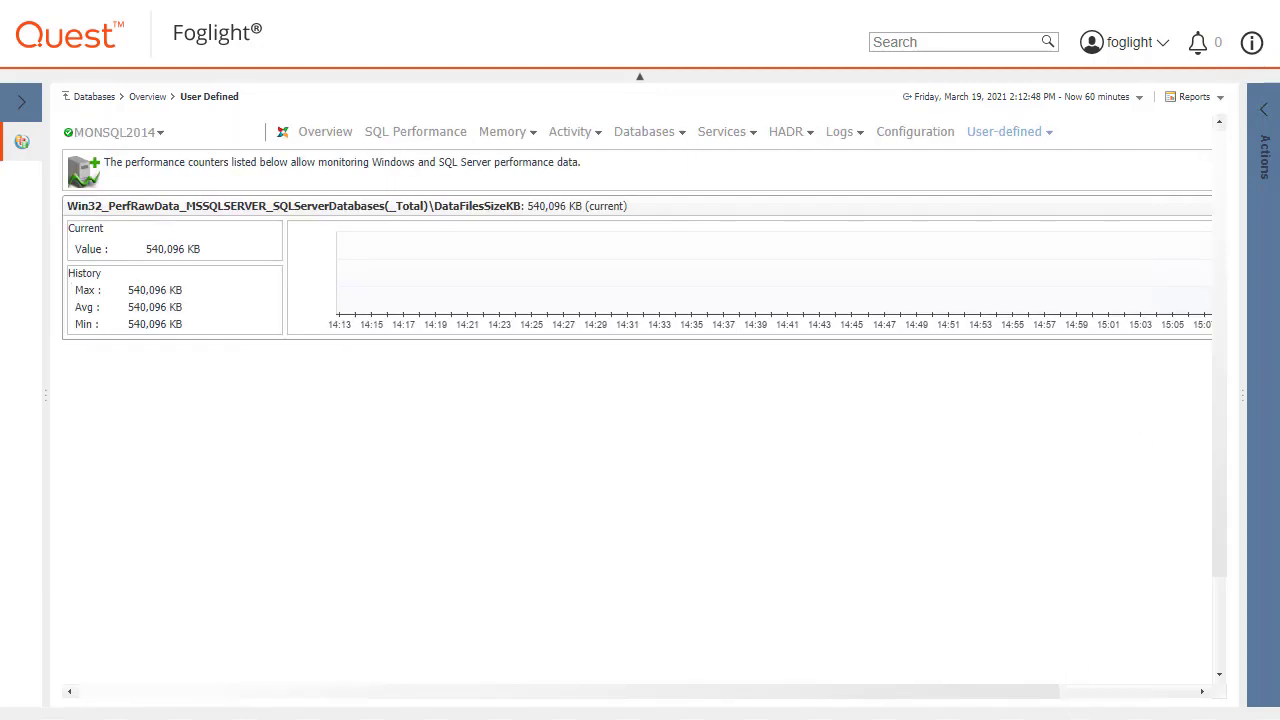
click(1083, 694)
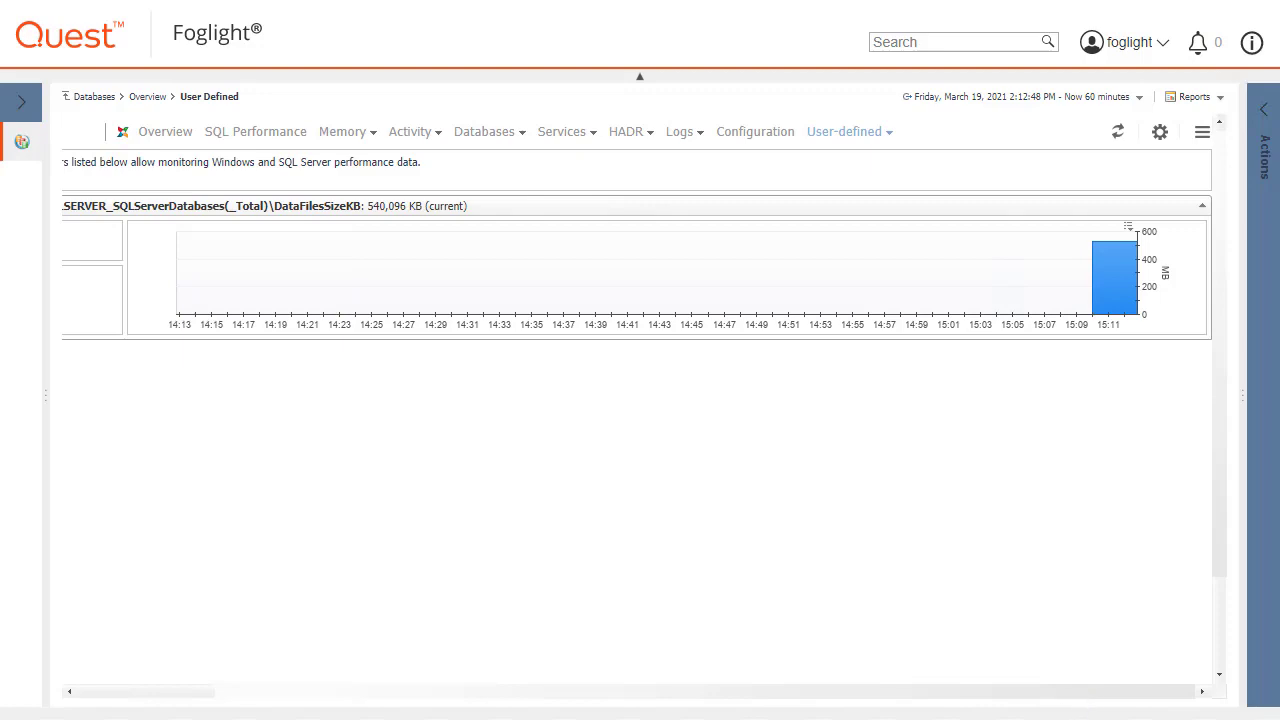
drag(144, 696, 95, 696)
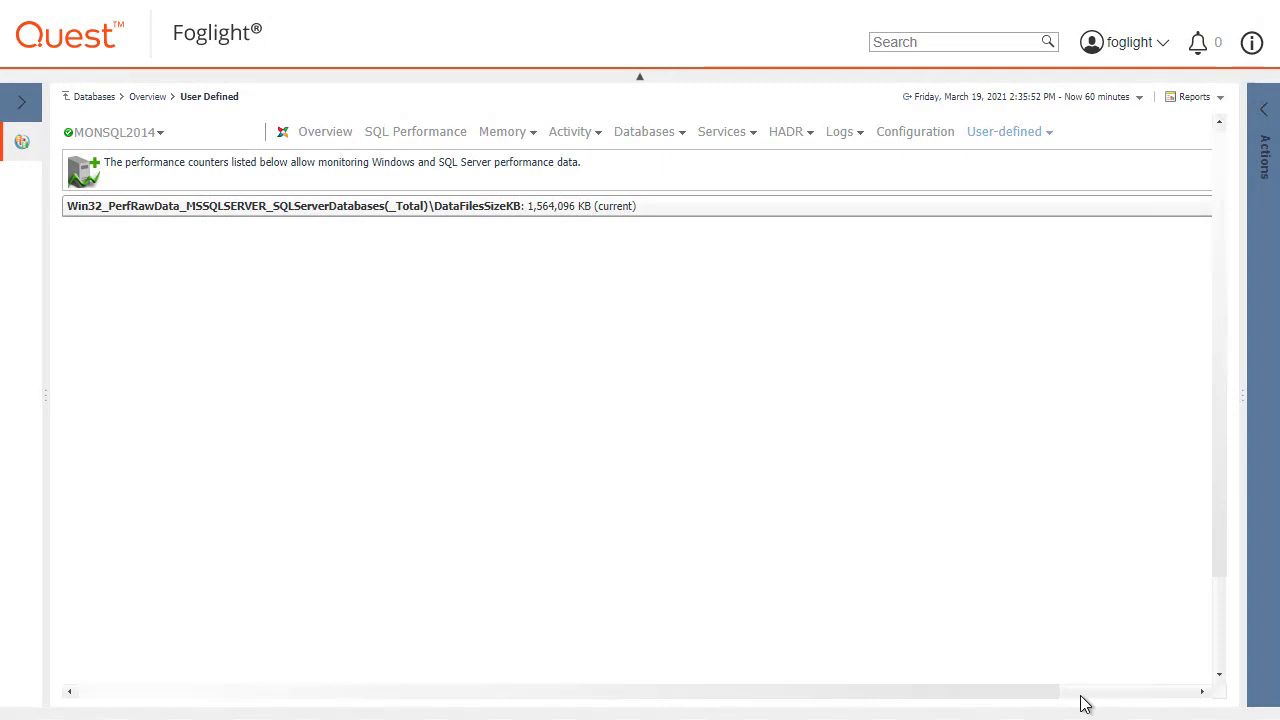
Step: Expand the refreshed DataFilesSizeKB counter again and examine the updated trend graph and history values
click(1085, 692)
click(1203, 207)
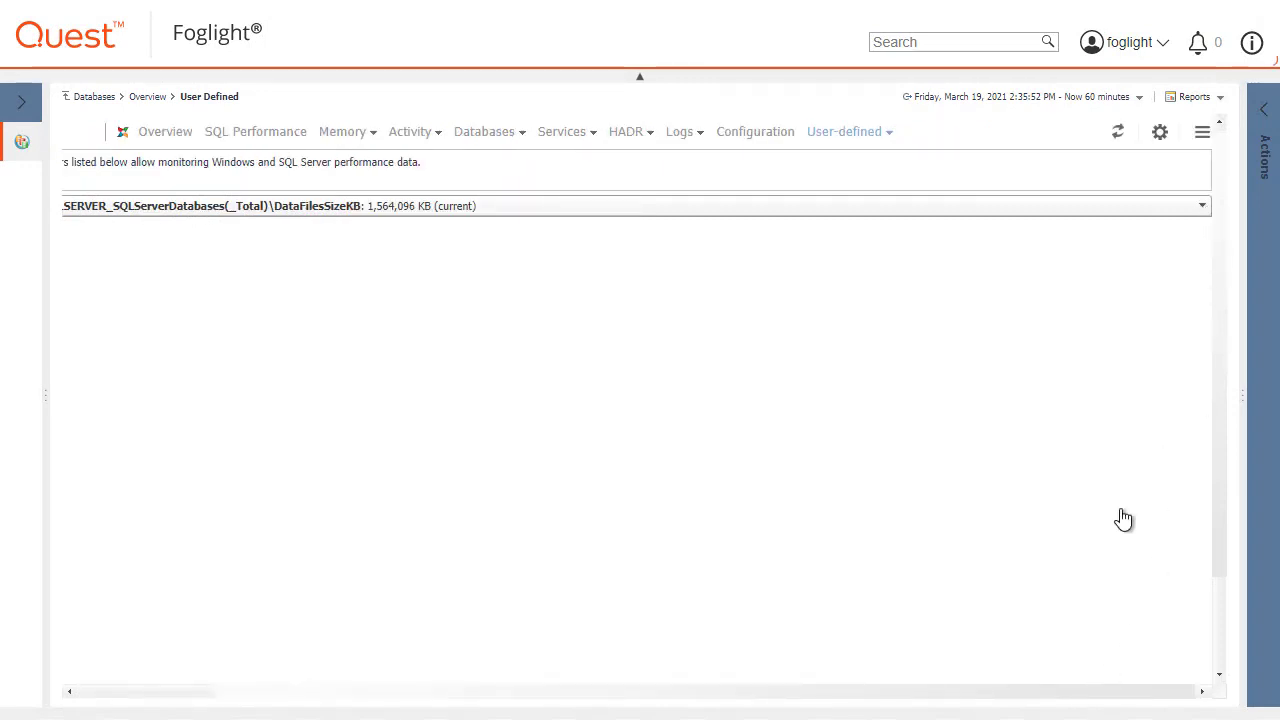
click(1068, 692)
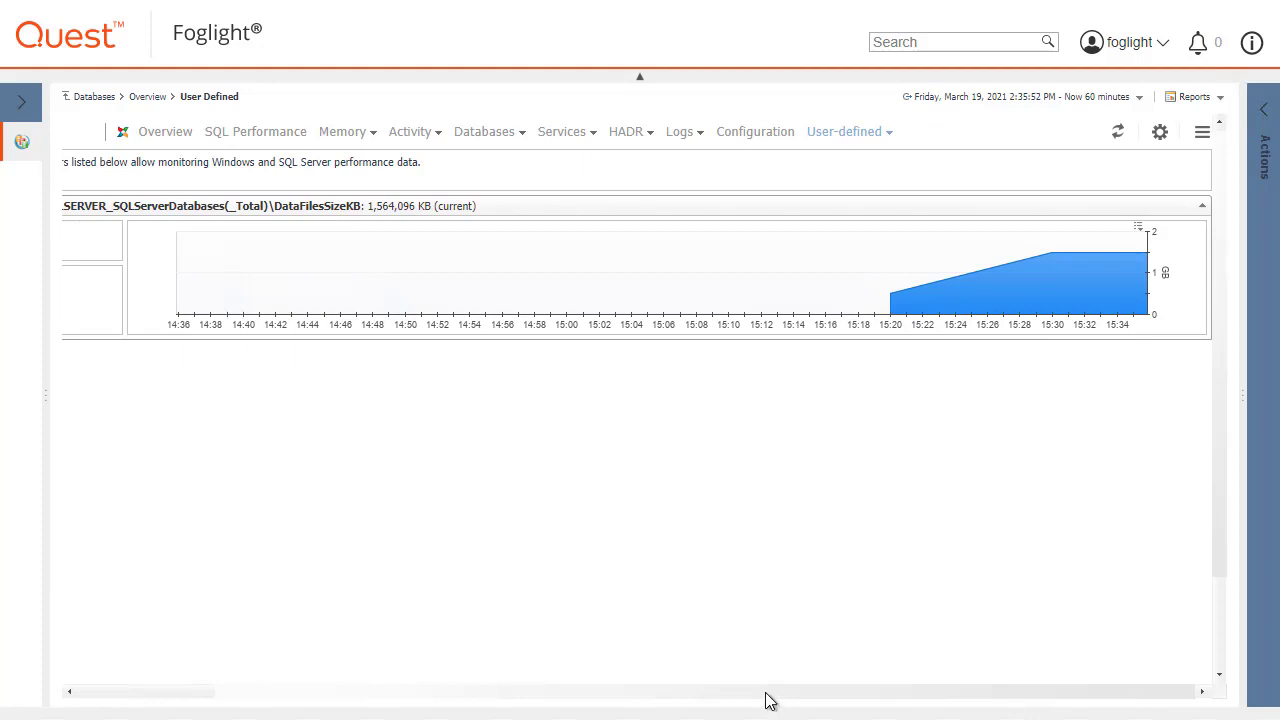
drag(766, 697, 417, 700)
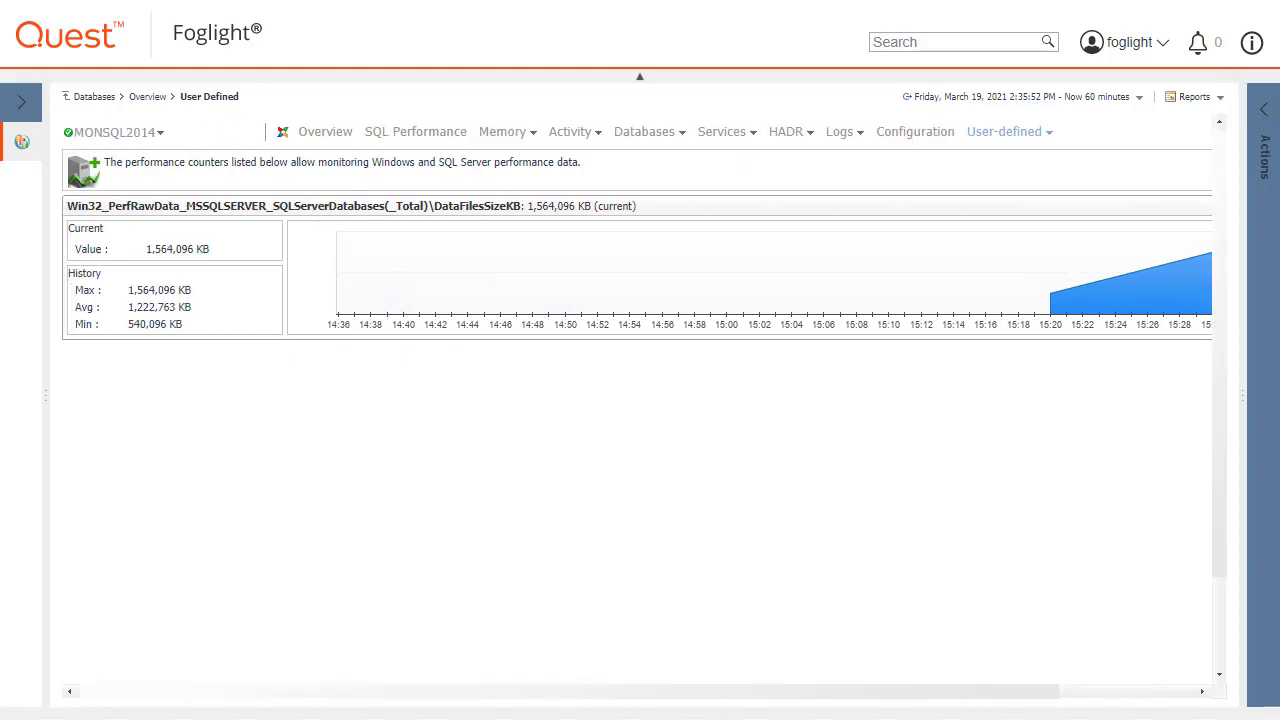
Step: Switch the navigation to Expert View, open the Configuration Data dashboard and collapse the navigation
click(24, 104)
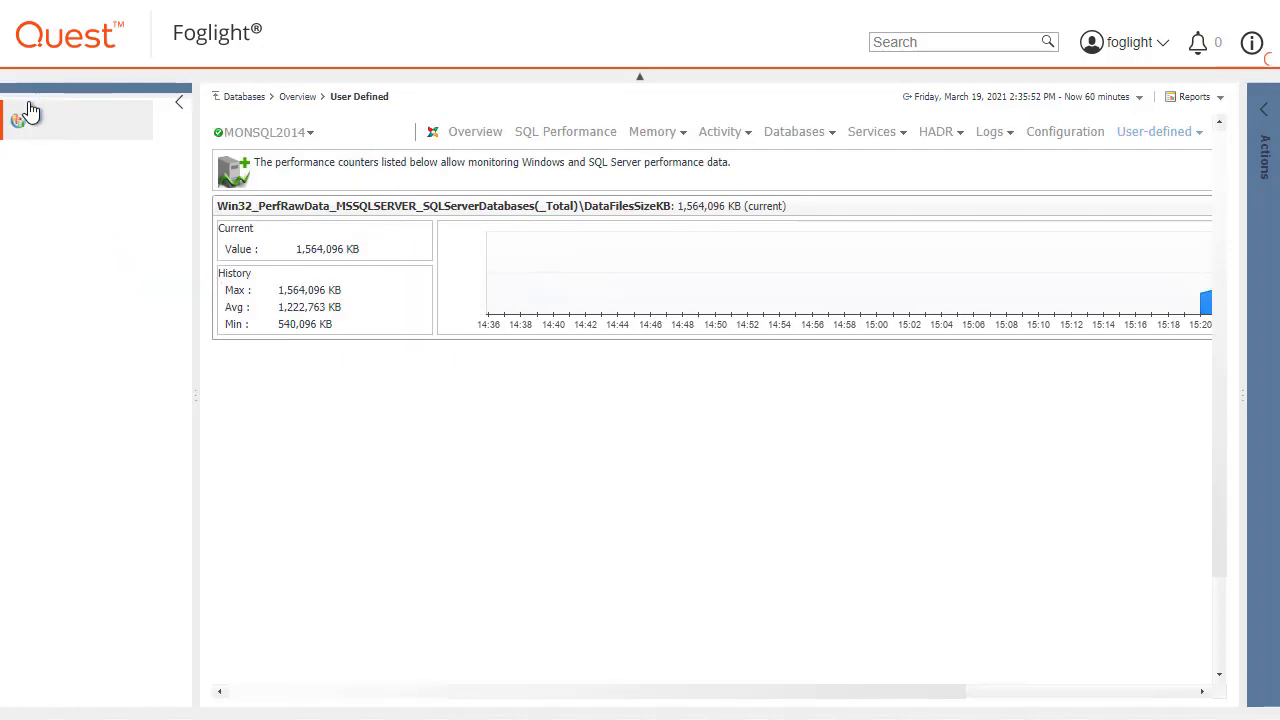
click(90, 146)
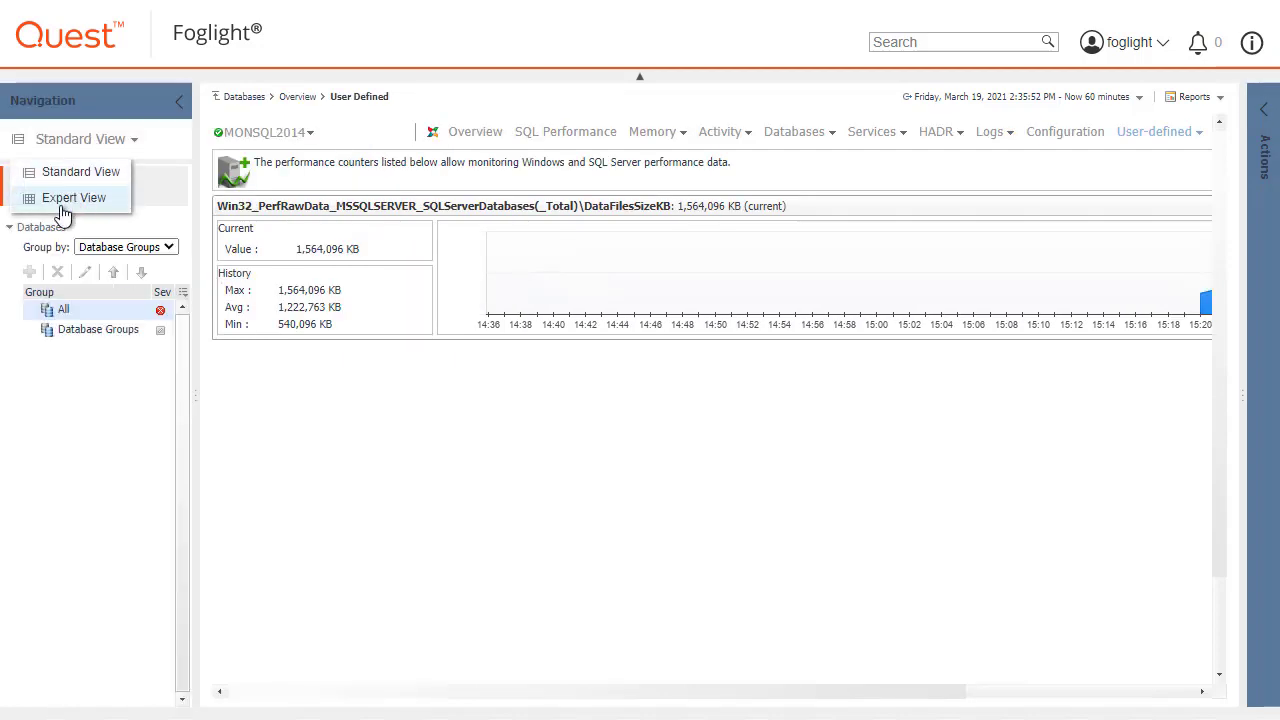
click(70, 198)
click(66, 482)
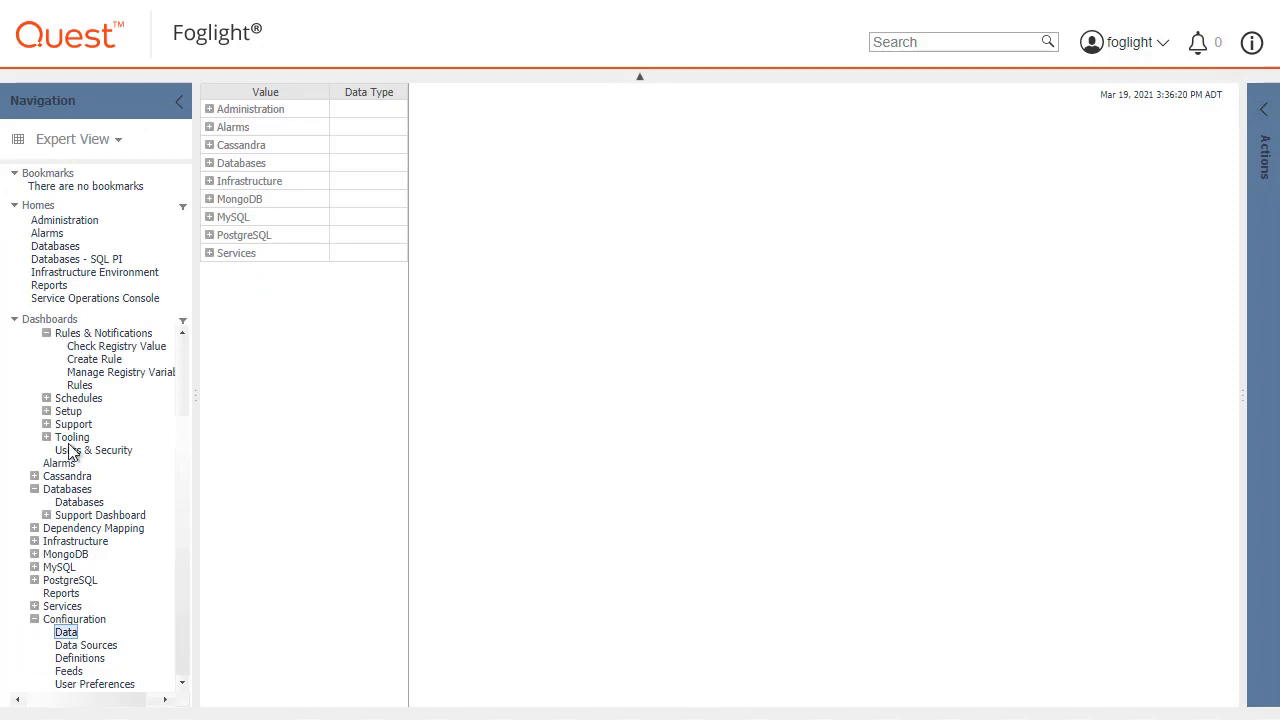
click(184, 103)
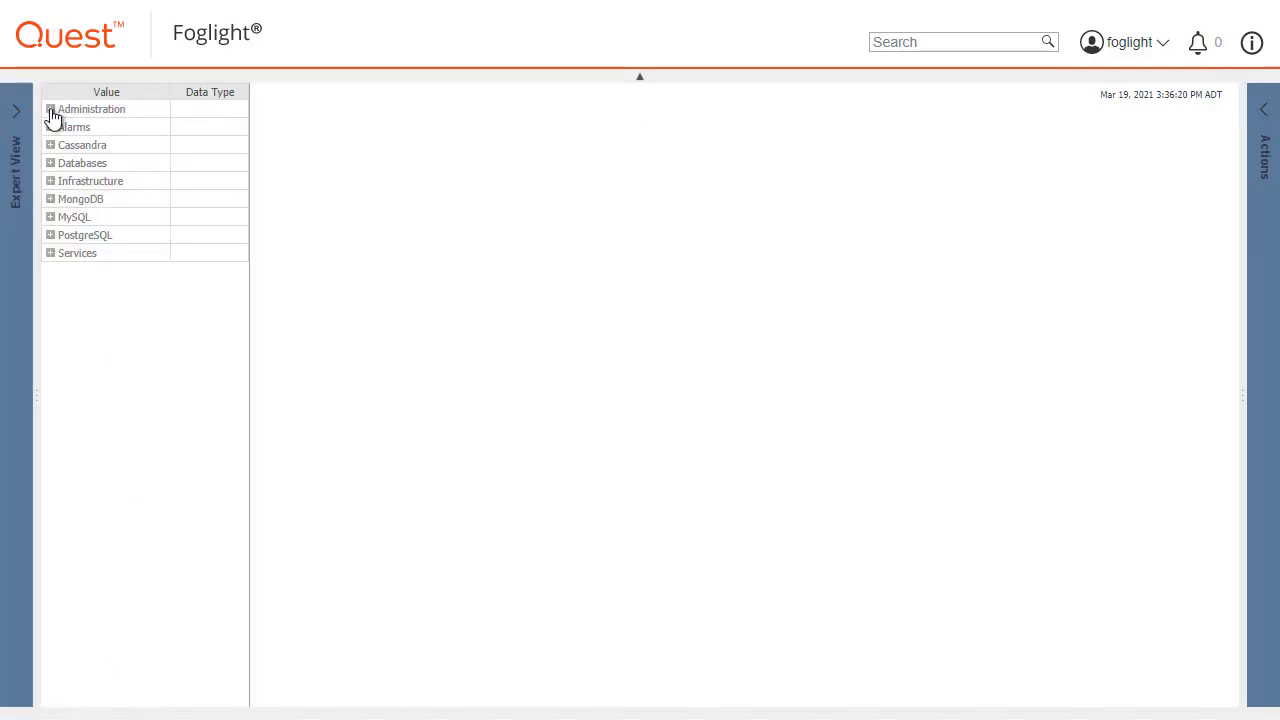
Step: Expand Administration, Management Server and All Data down to the SQL-Server Data Model under DBSS_Data_Model
click(50, 110)
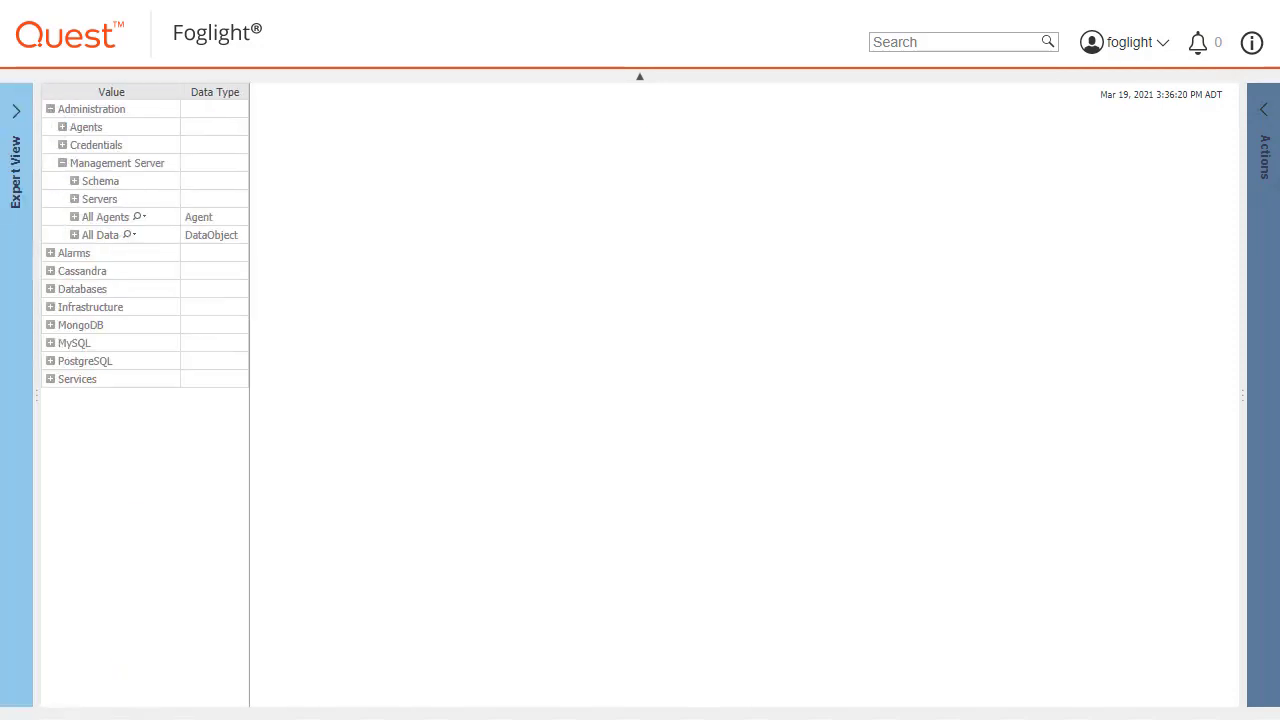
click(74, 235)
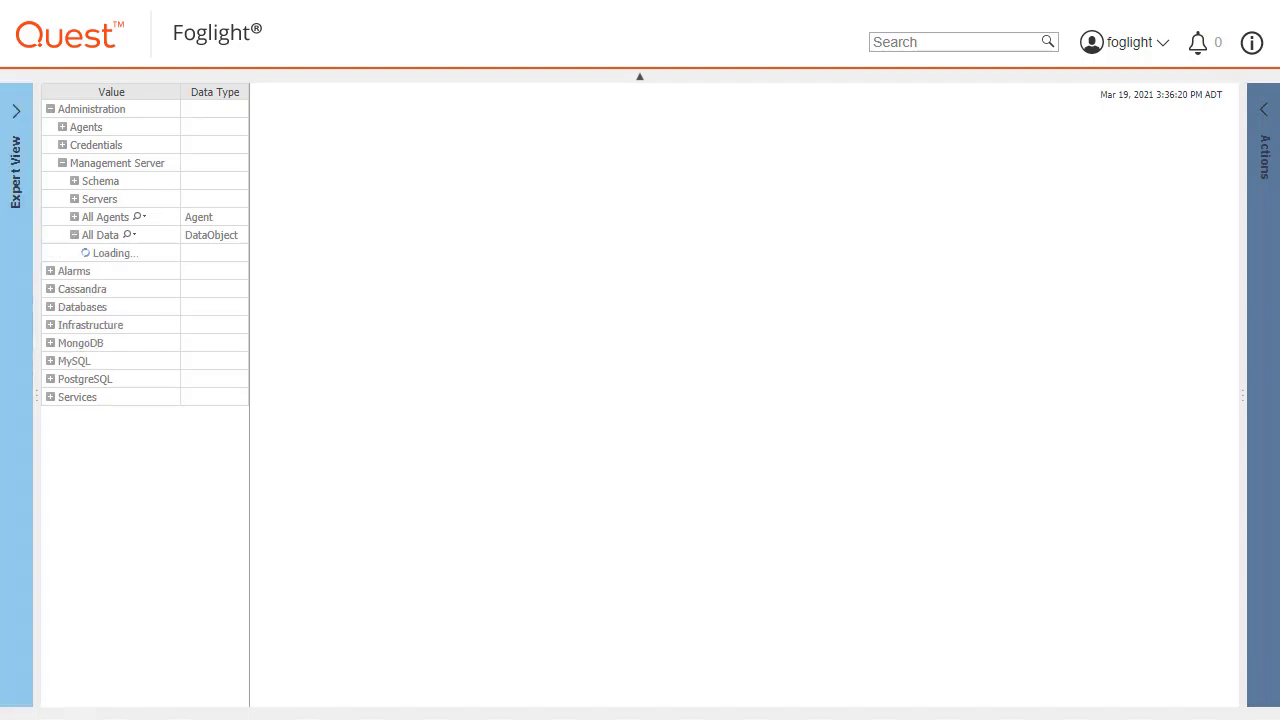
click(86, 469)
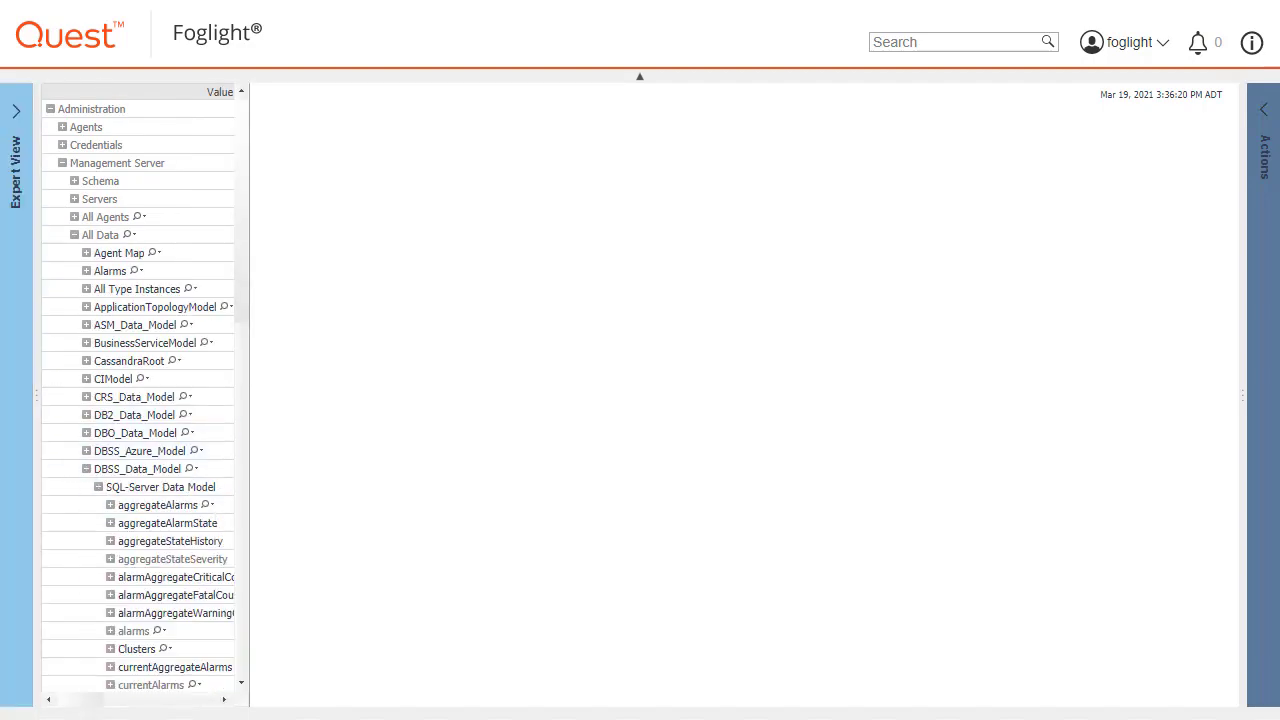
Step: Expand Clusters, MONSQL2014 and its SQL Server instance in the data model down to the user-defined Perfmon counters
click(110, 649)
scroll(115, 600, down, 5)
scroll(131, 443, up, 2)
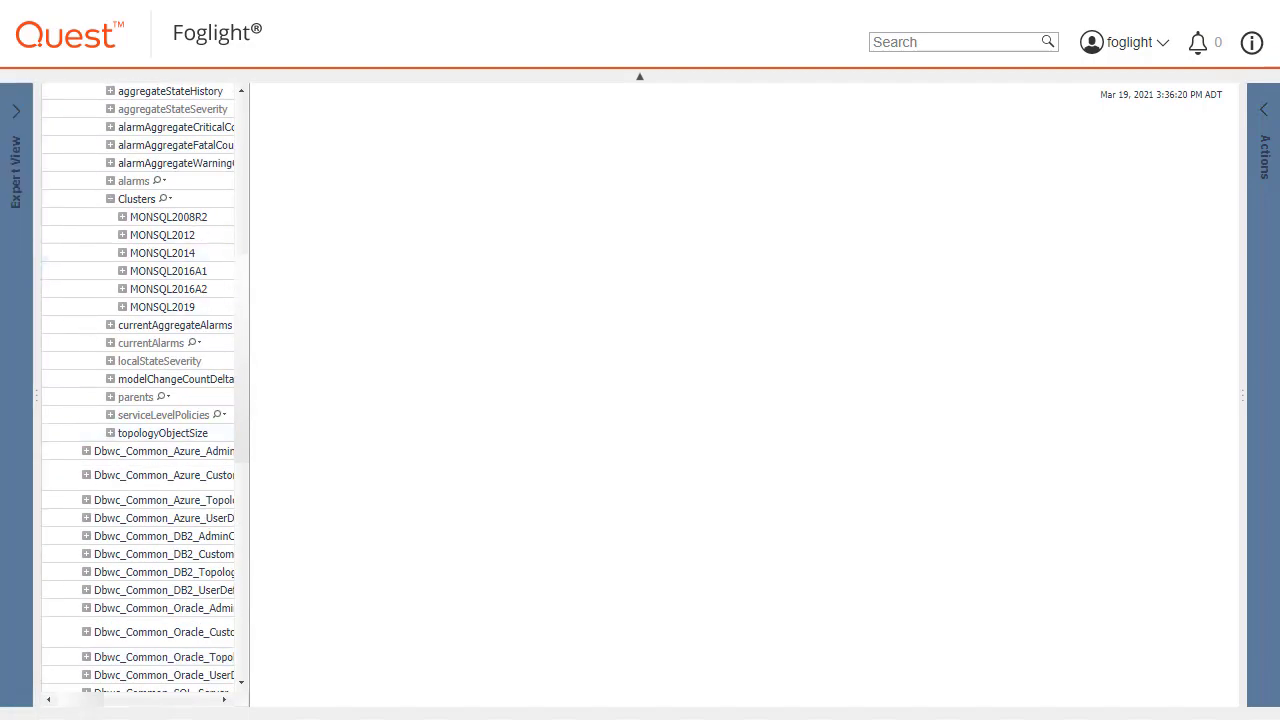
click(122, 253)
click(133, 321)
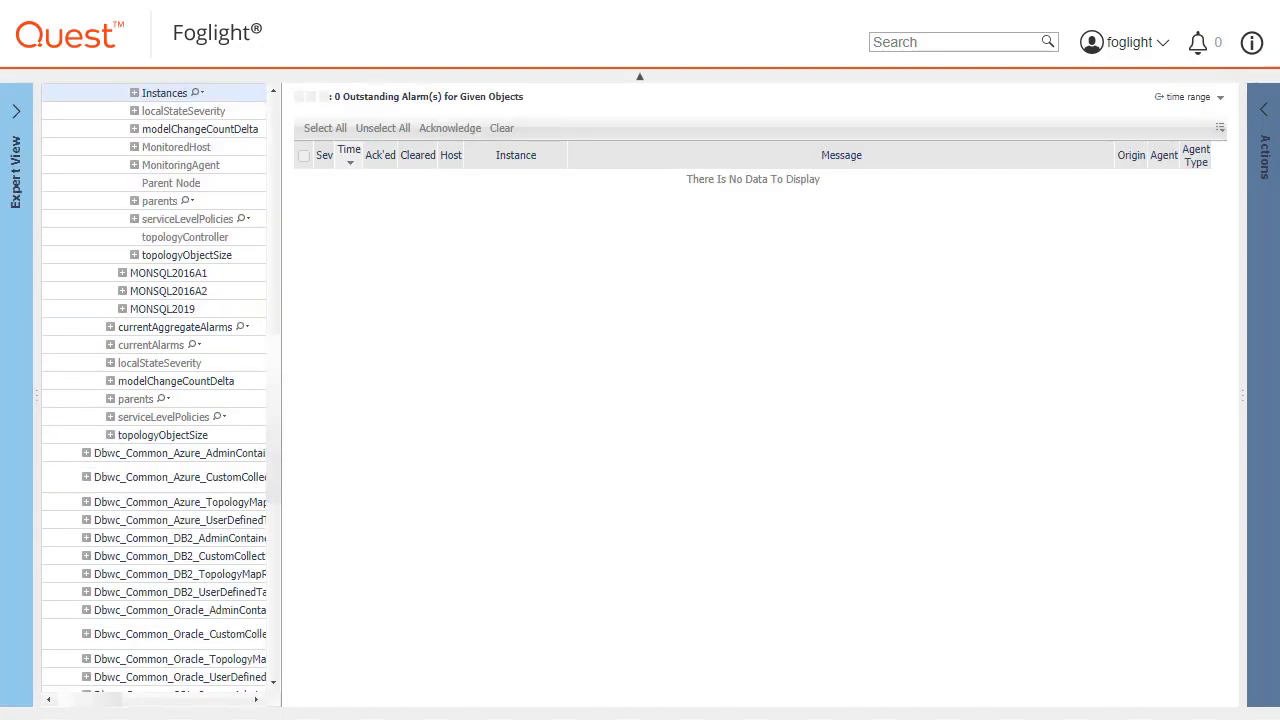
scroll(157, 560, down, 8)
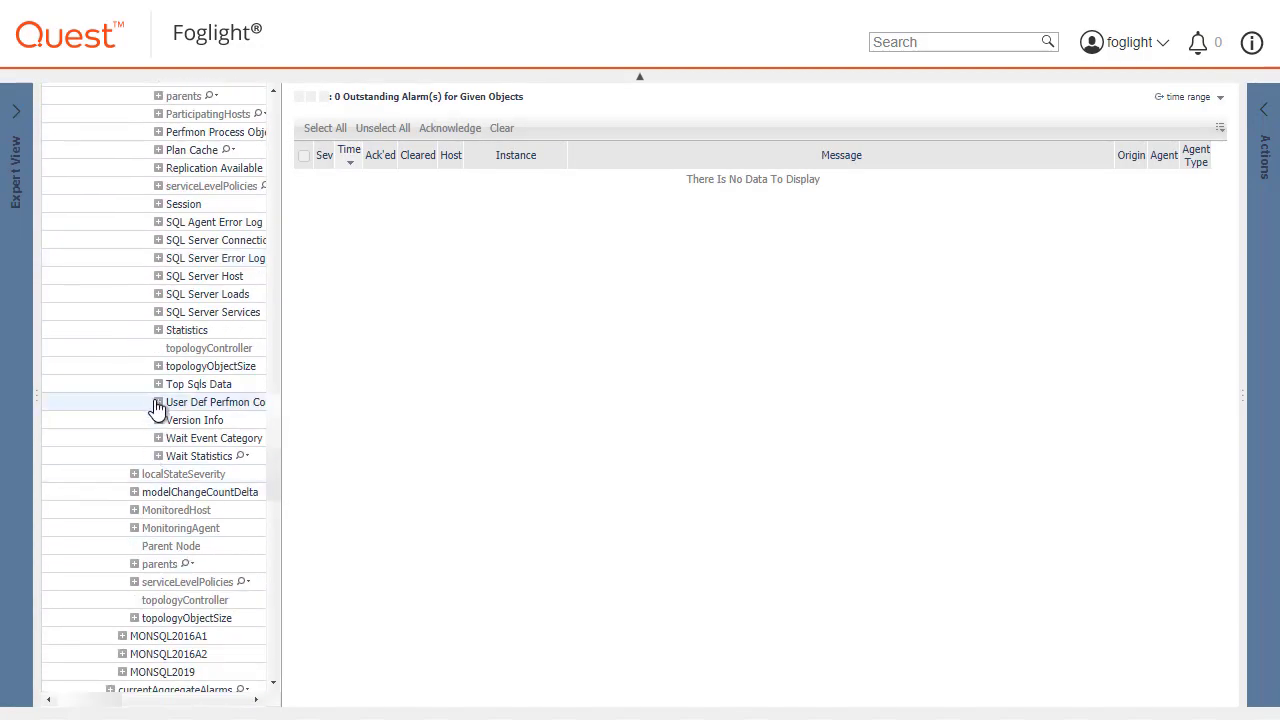
click(157, 403)
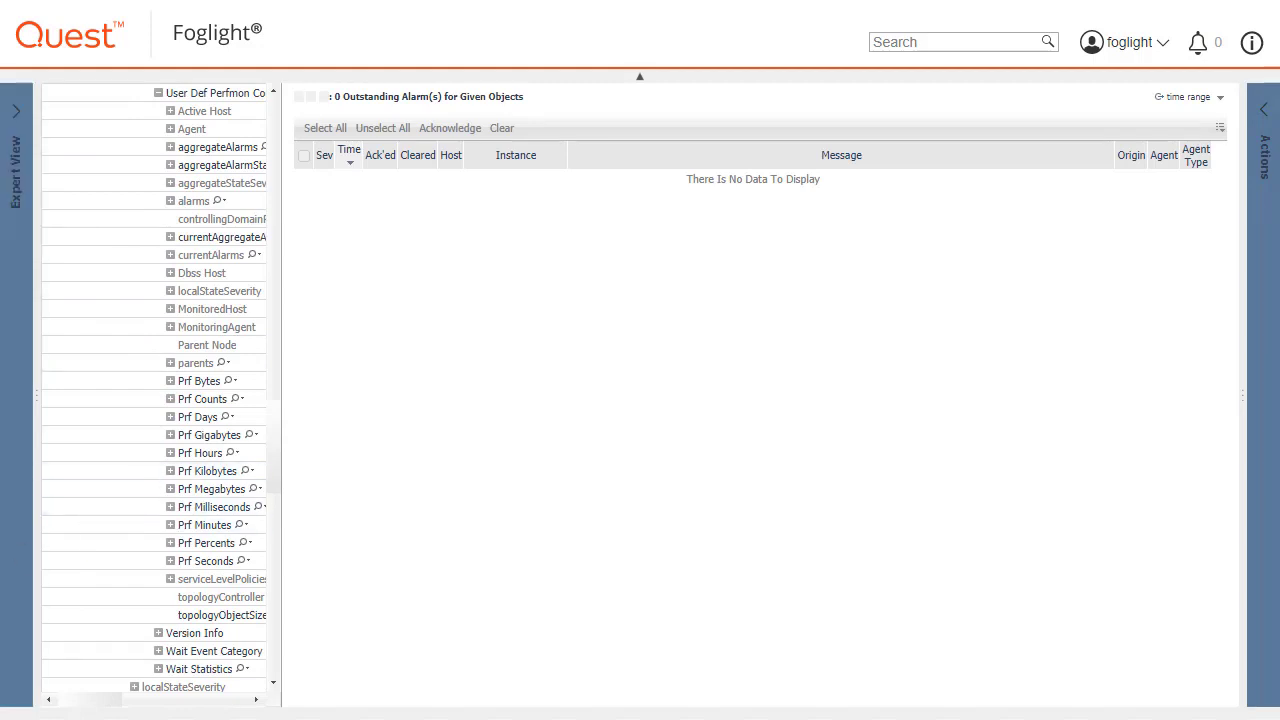
Step: Expand Prf Kilobytes down to the counter's Value metric and examine its period, current, latest and history values
click(170, 471)
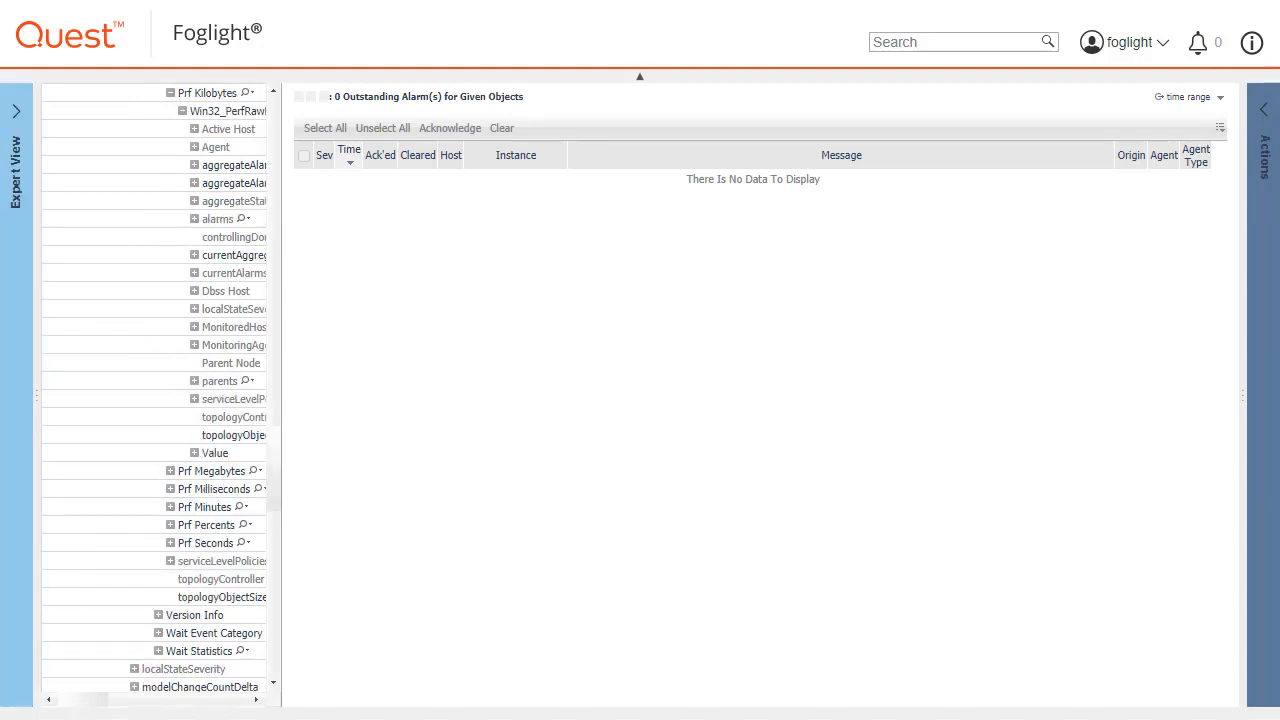
click(195, 455)
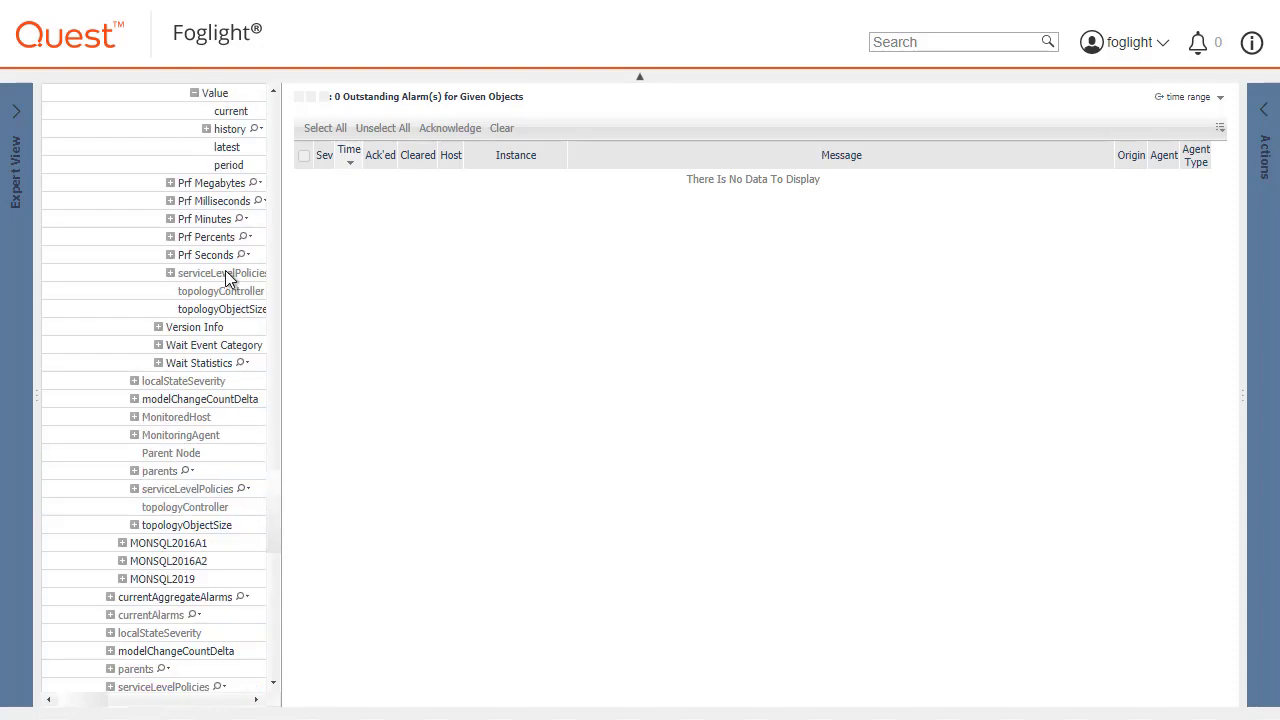
click(214, 93)
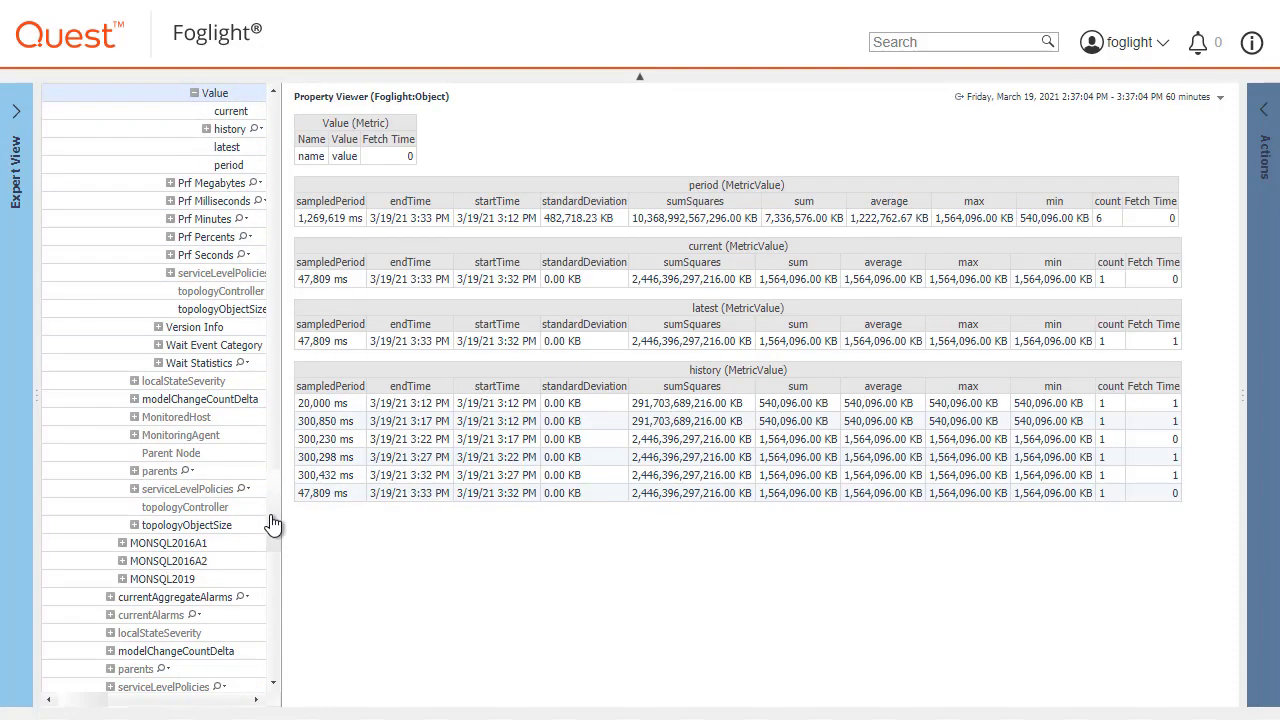
drag(283, 512, 345, 508)
scroll(268, 484, up, 3)
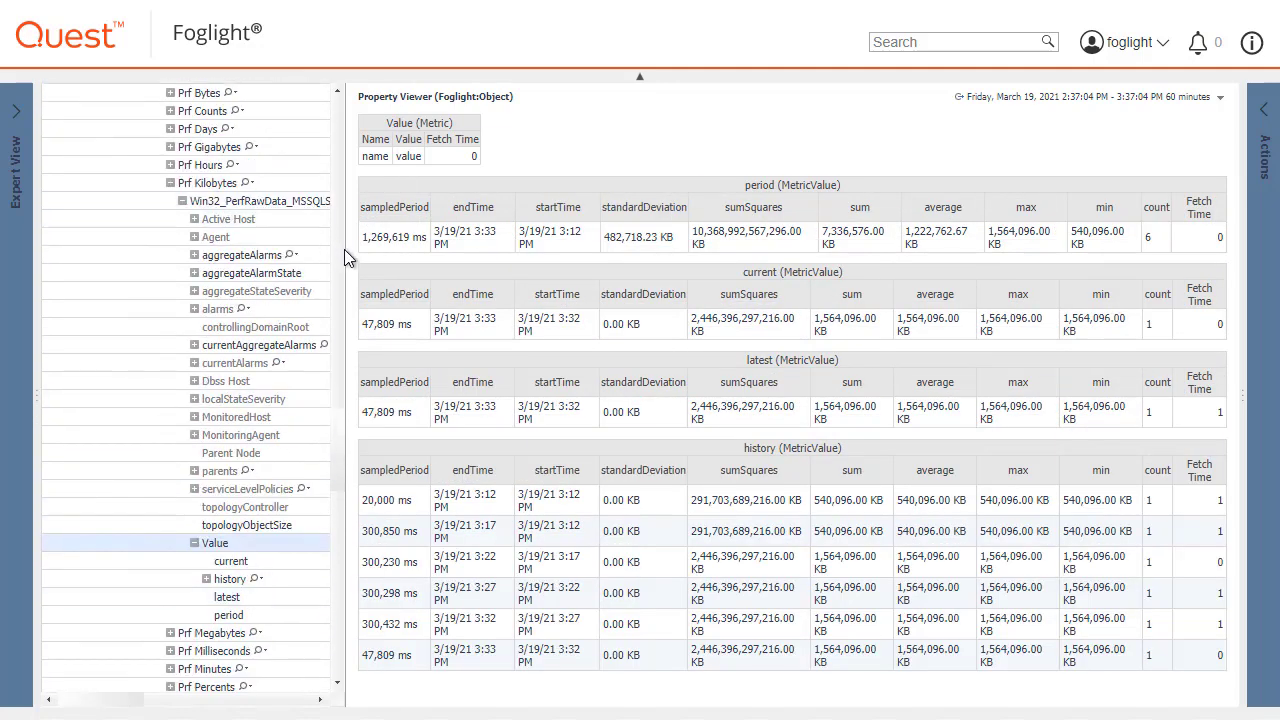
drag(348, 250, 290, 258)
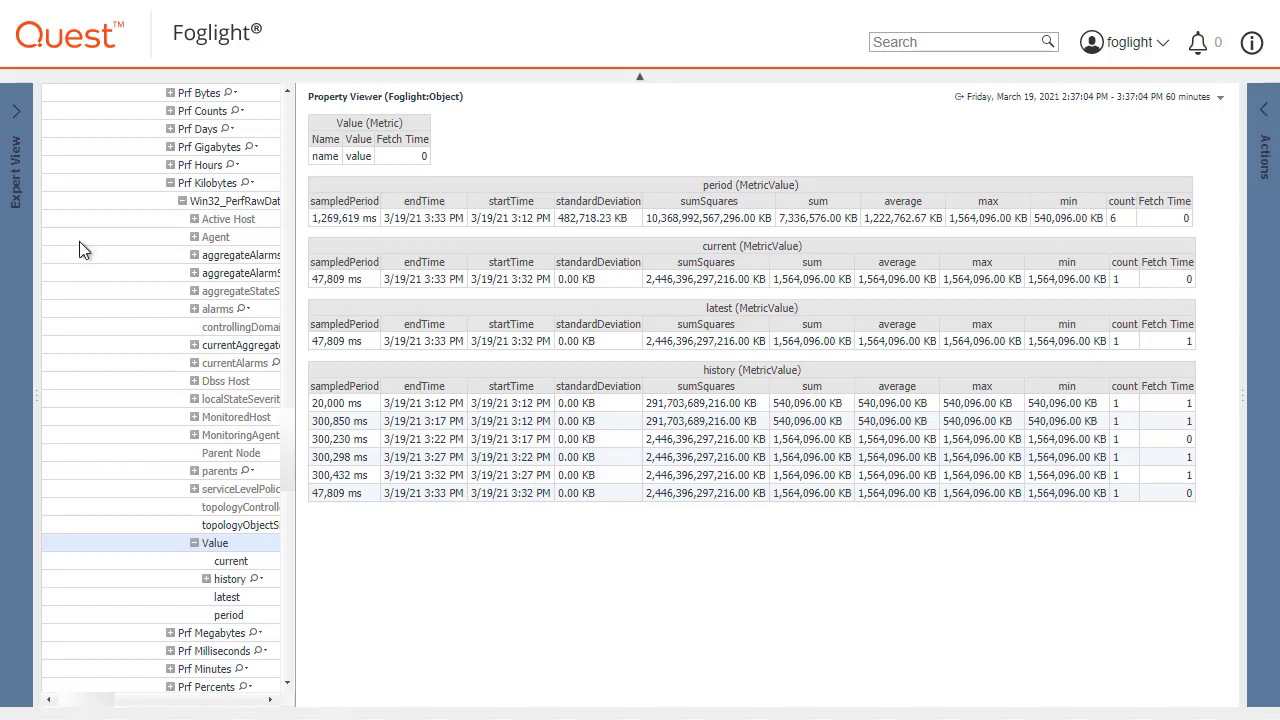
Step: Start a multiple-severity rule named "Check data file size" with the rule description "Check if Total size of Datafiles is over 1,000,000 KB"
click(13, 120)
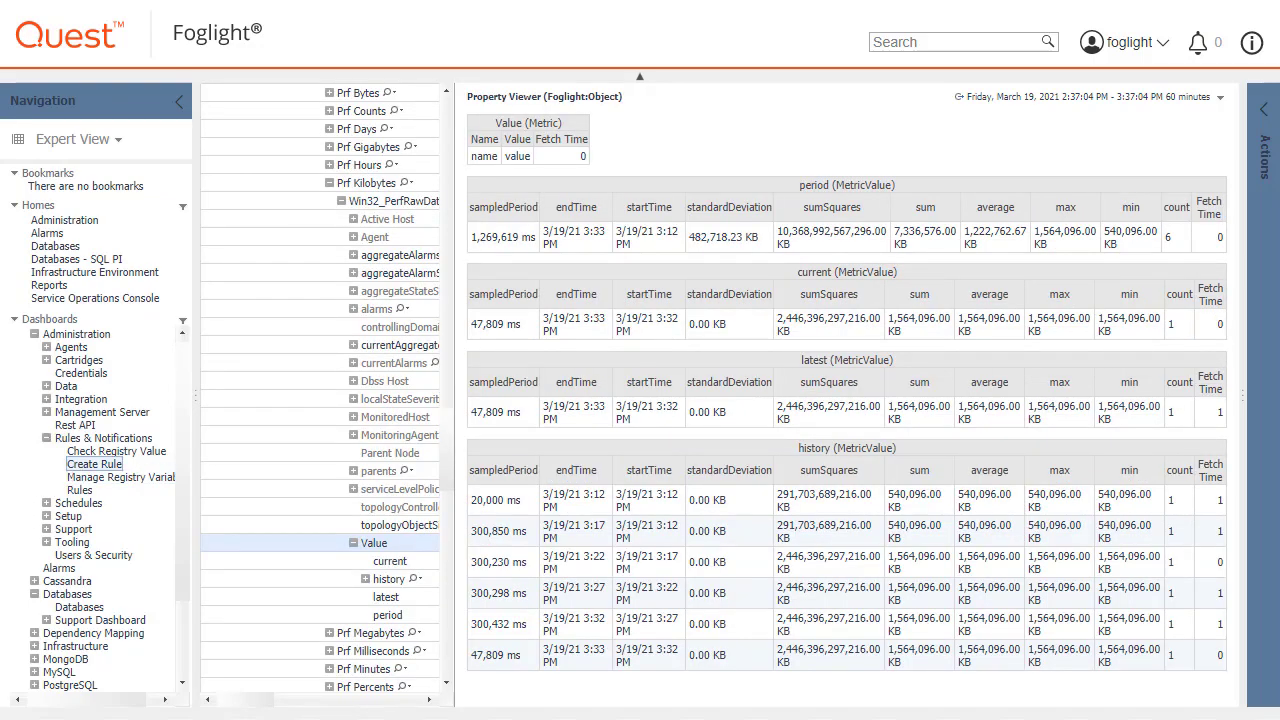
click(94, 464)
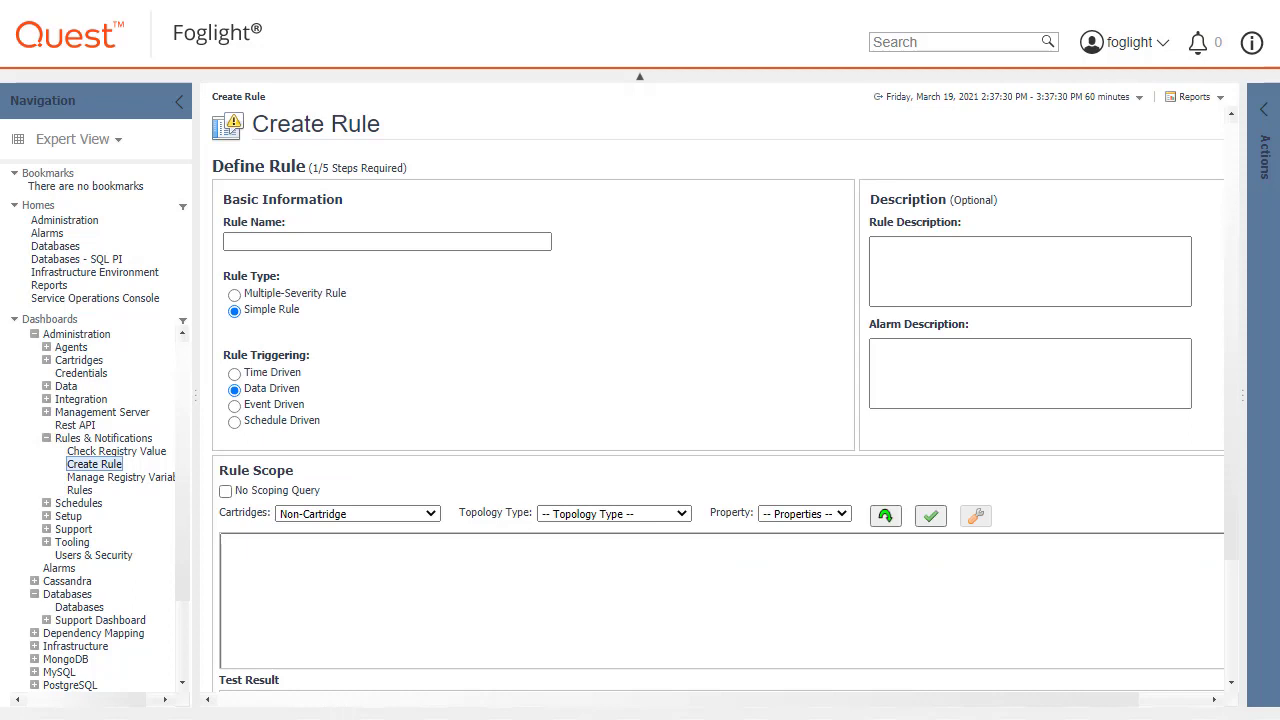
click(305, 235)
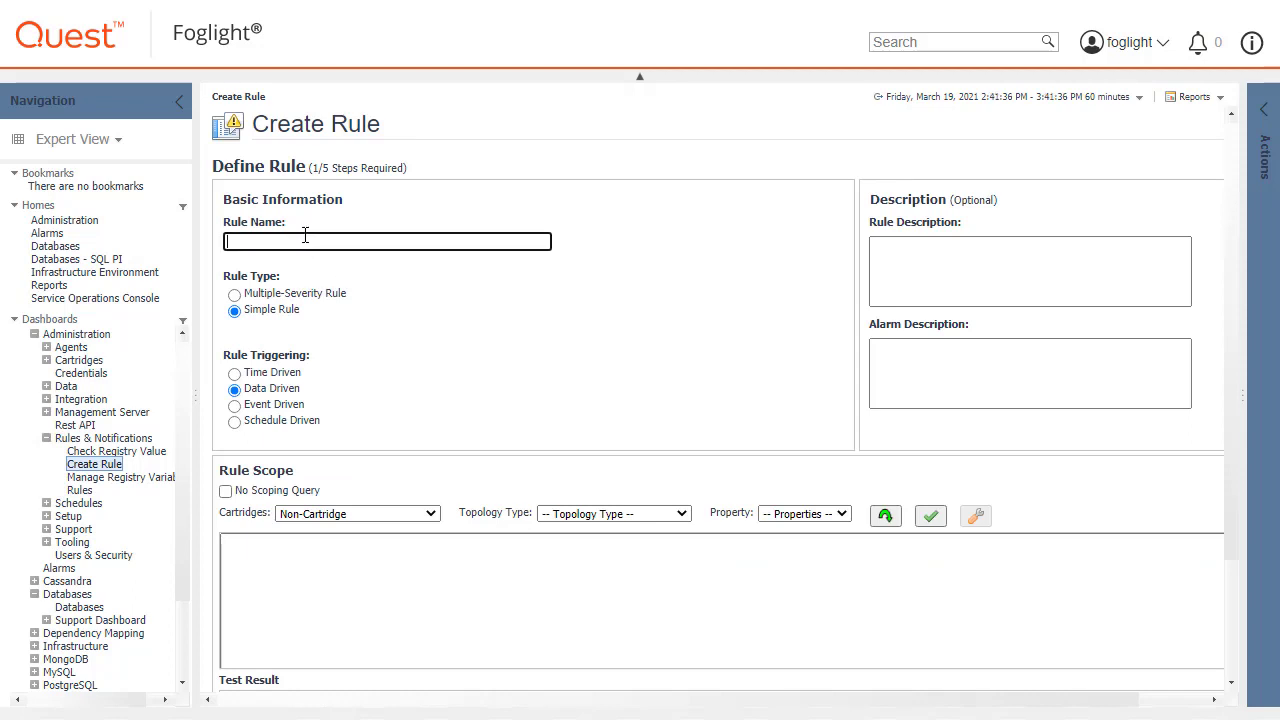
text(Check data file size)
click(235, 294)
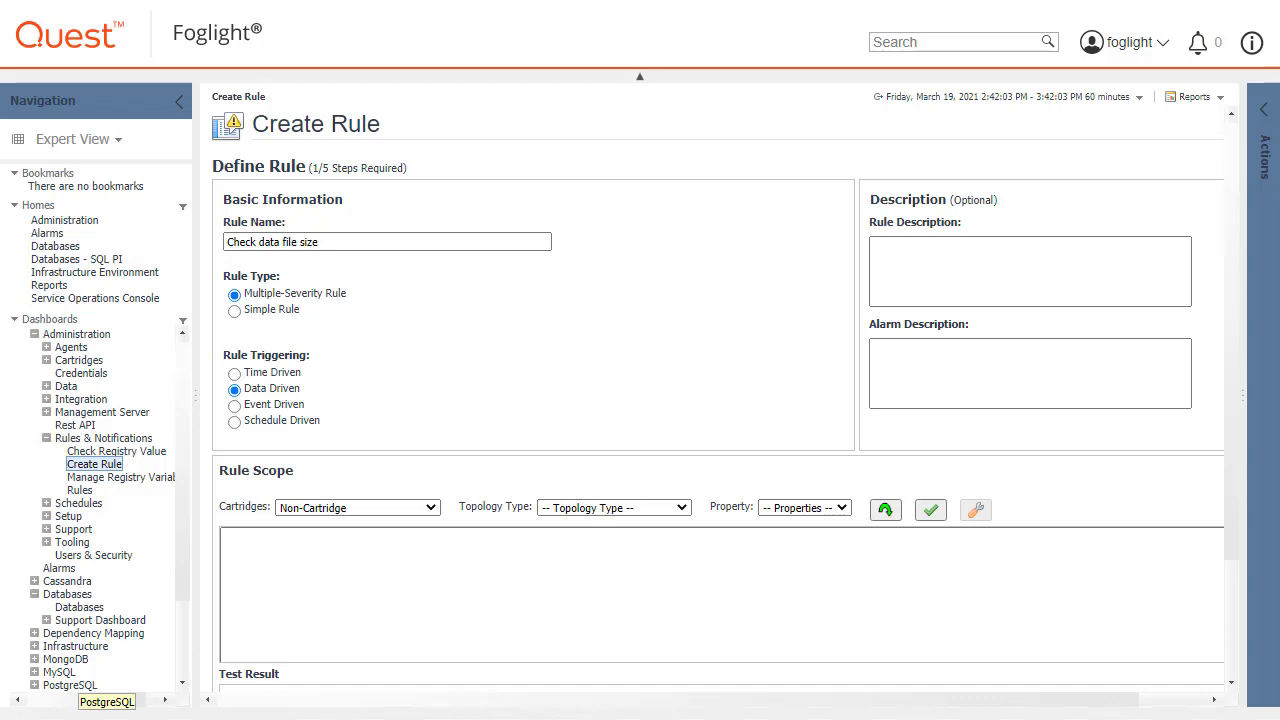
click(948, 251)
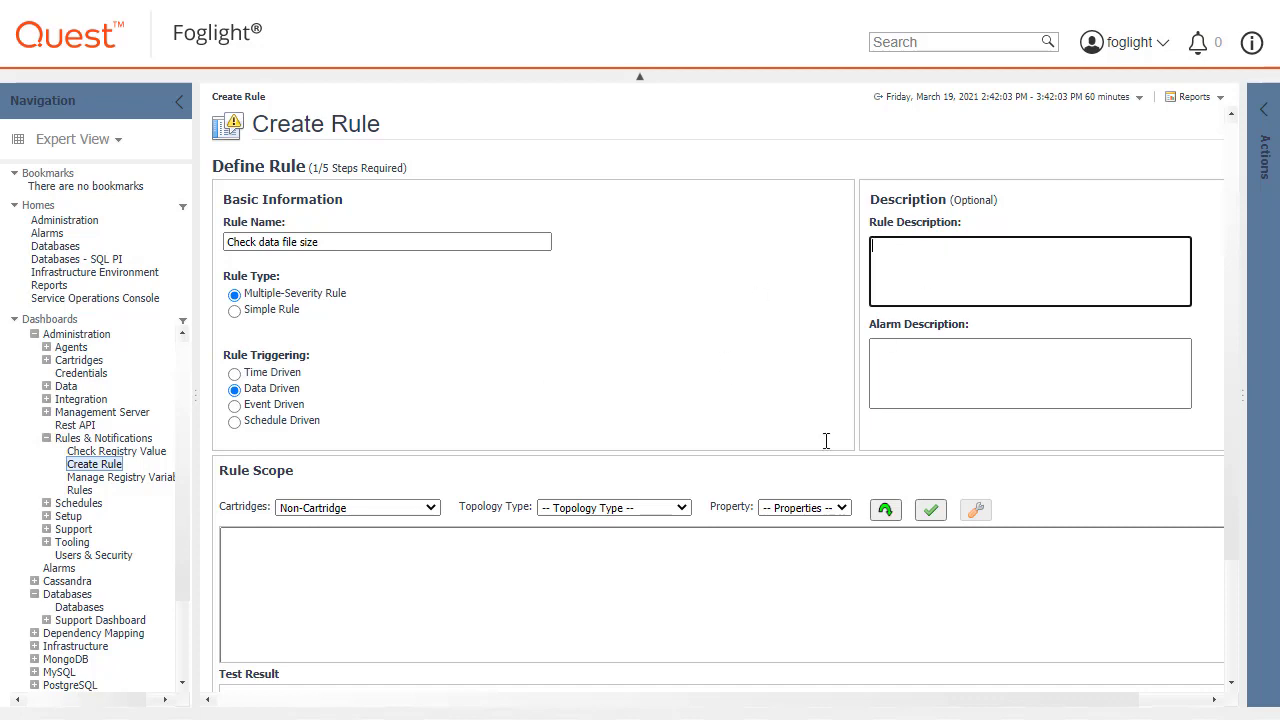
text(Check if Total size of Datafiles is over 1,000,000 KB)
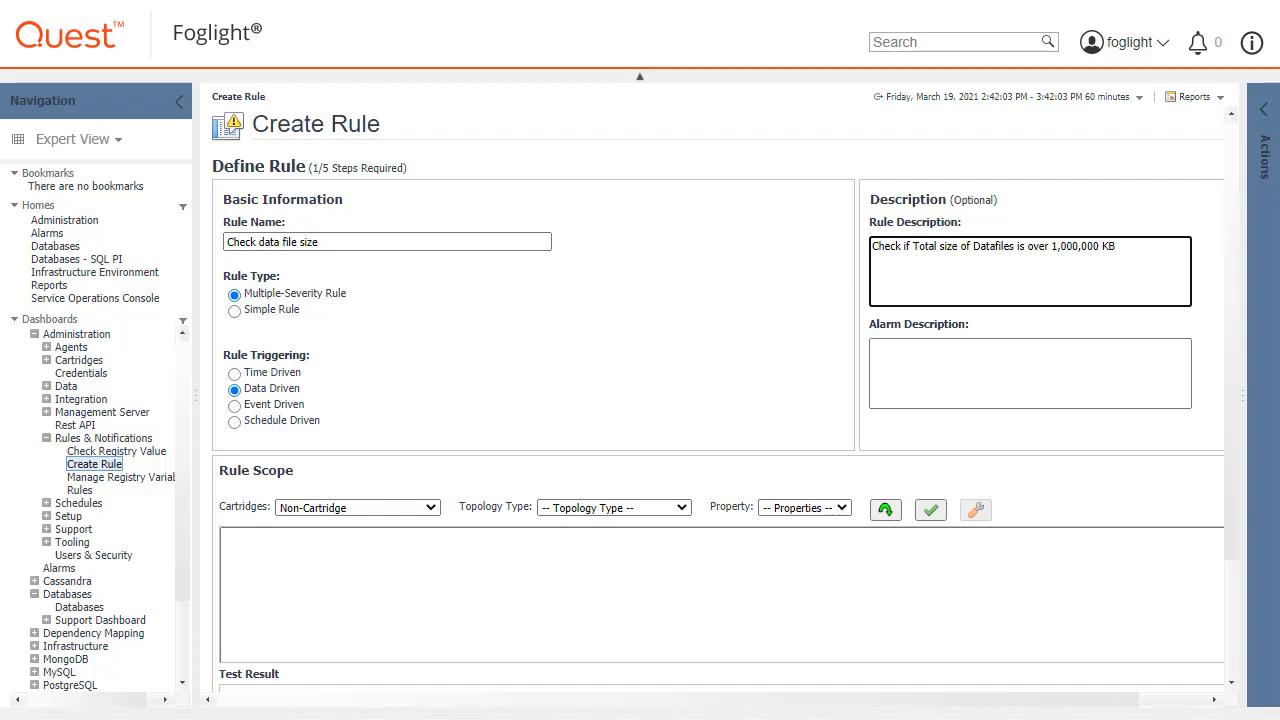
Step: Scope the rule to topology type DBSS_Perfmon_Stats_Kilobyte from the DB_SQL_Server cartridge and insert it into the scoping query
click(429, 508)
scroll(403, 334, down, 6)
scroll(376, 192, up, 4)
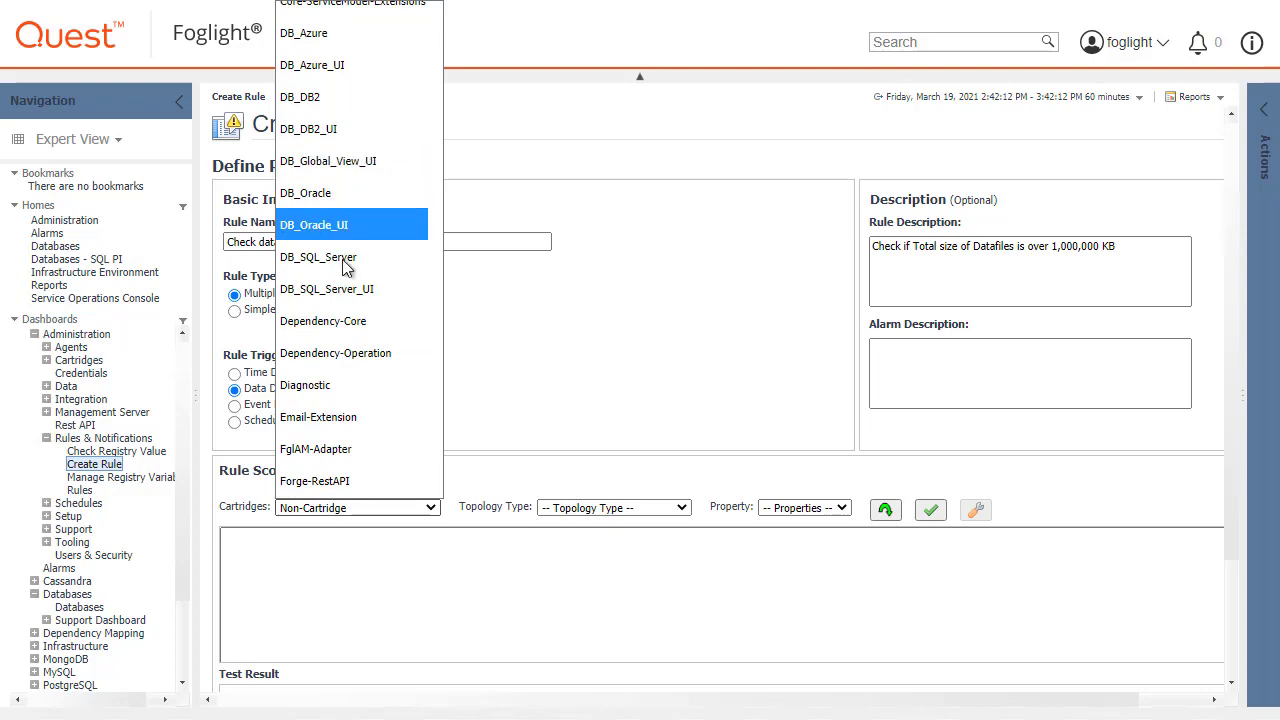
click(330, 257)
click(678, 508)
scroll(681, 366, down, 5)
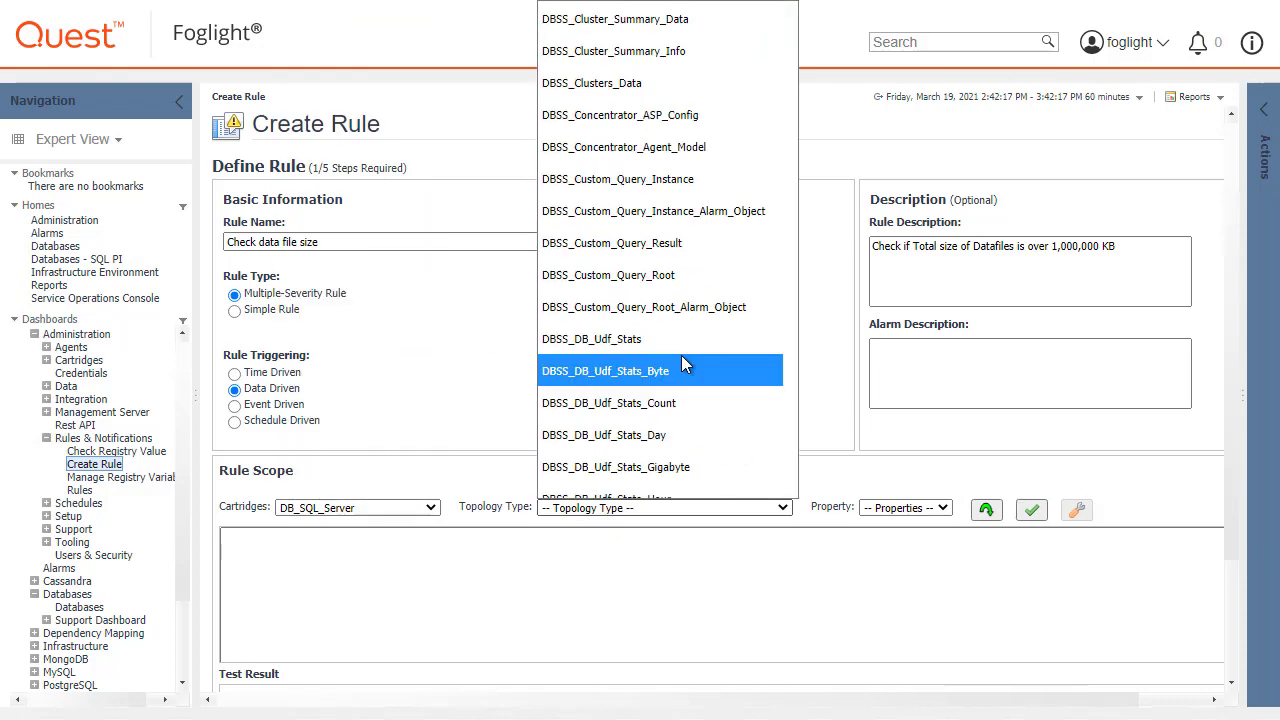
scroll(681, 365, down, 20)
scroll(683, 364, down, 4)
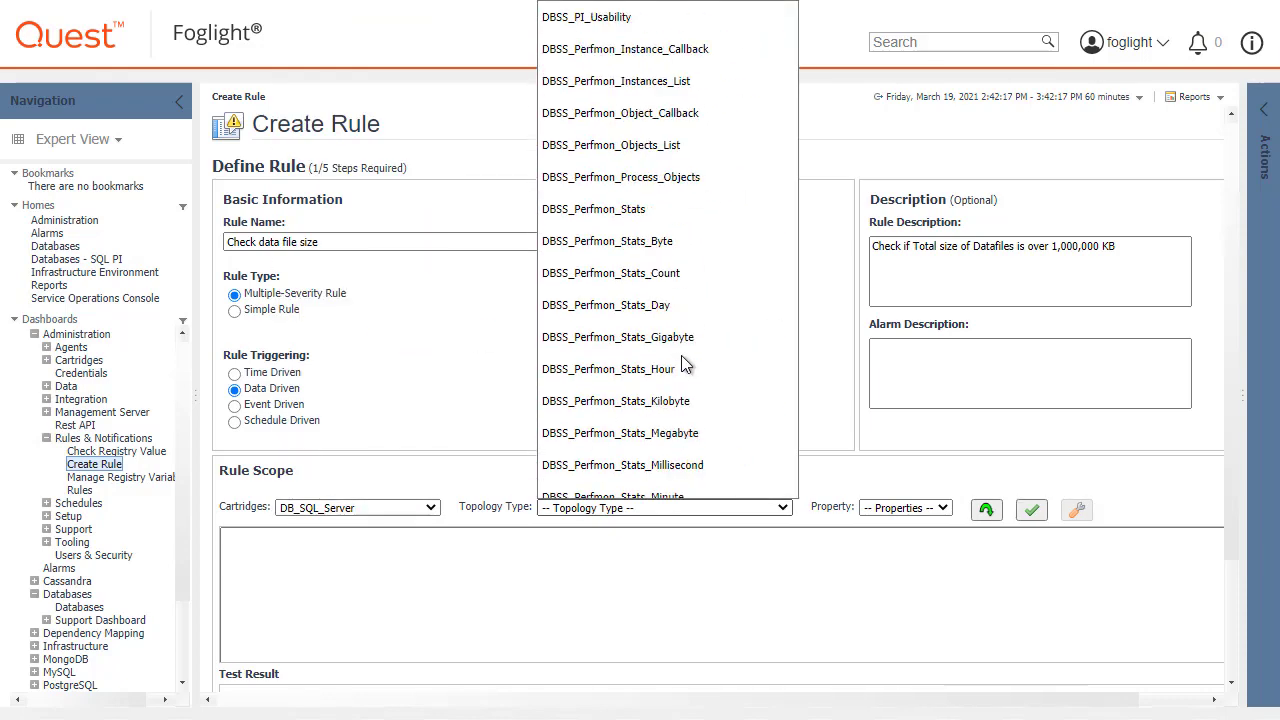
click(676, 404)
click(1092, 511)
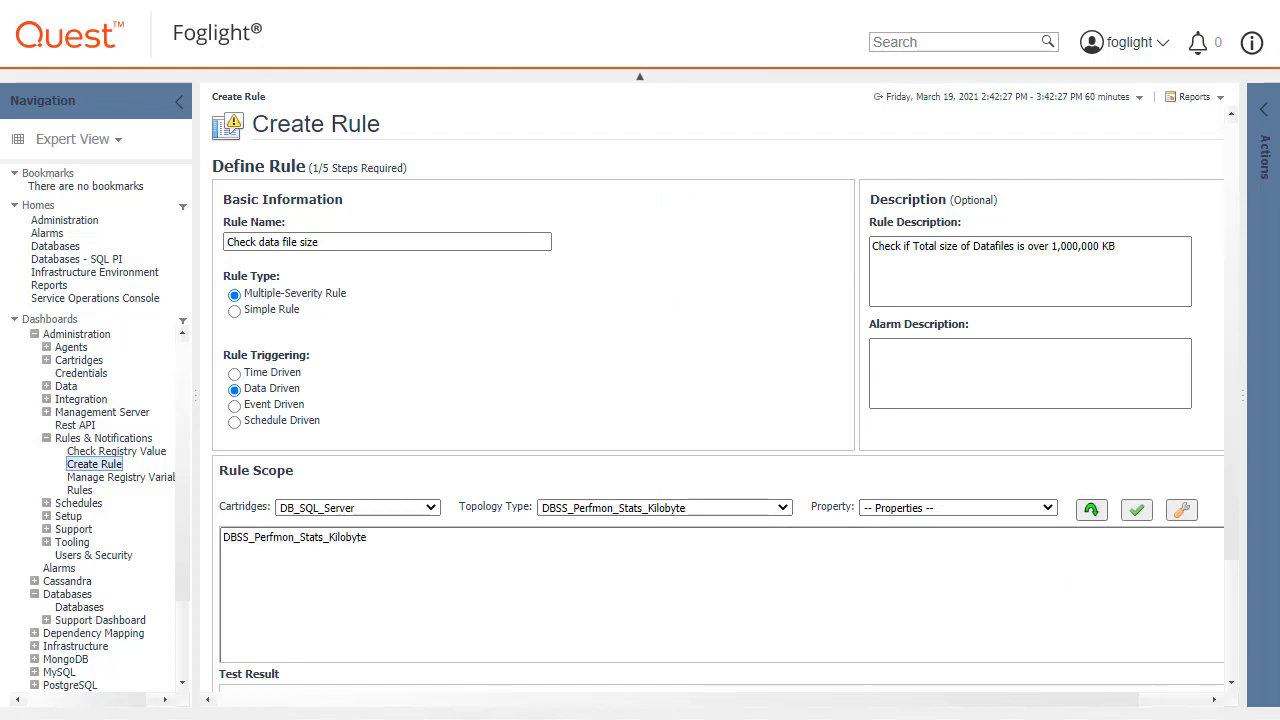
Step: Validate the rule's scoping query and continue to defining its conditions, alarms and actions
click(1137, 511)
scroll(1000, 680, down, 1)
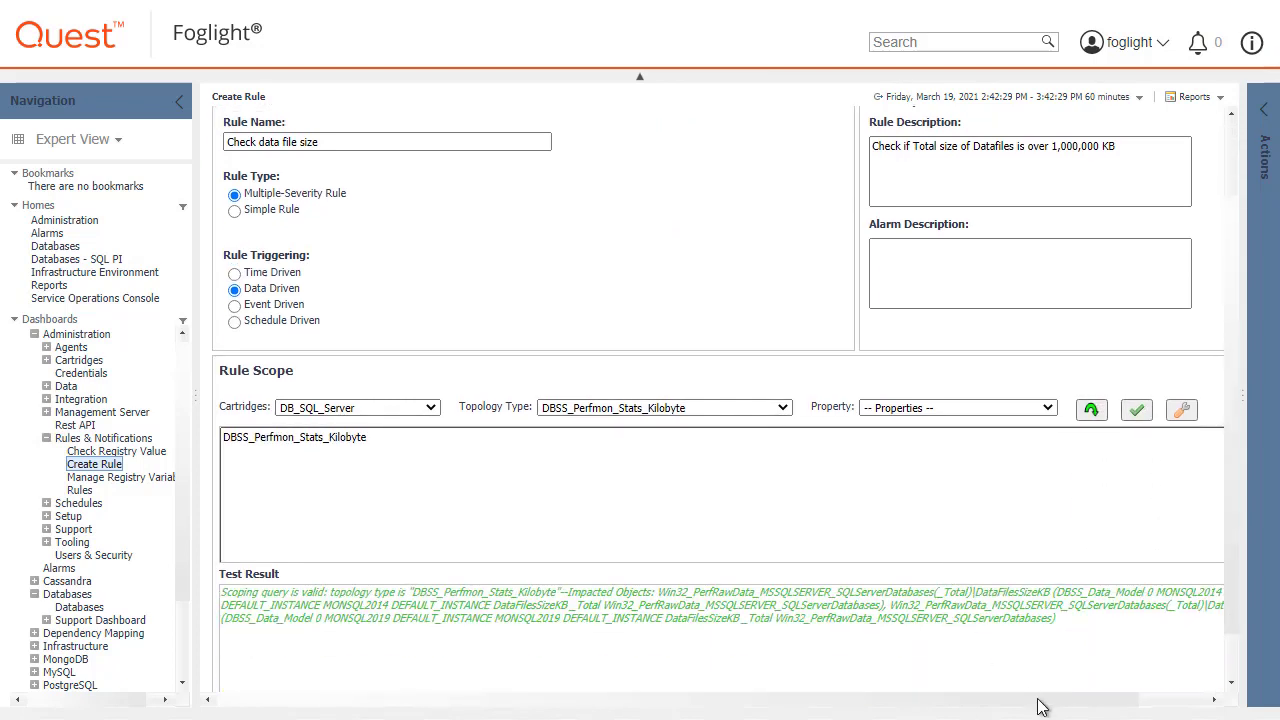
scroll(1200, 665, down, 2)
click(1168, 679)
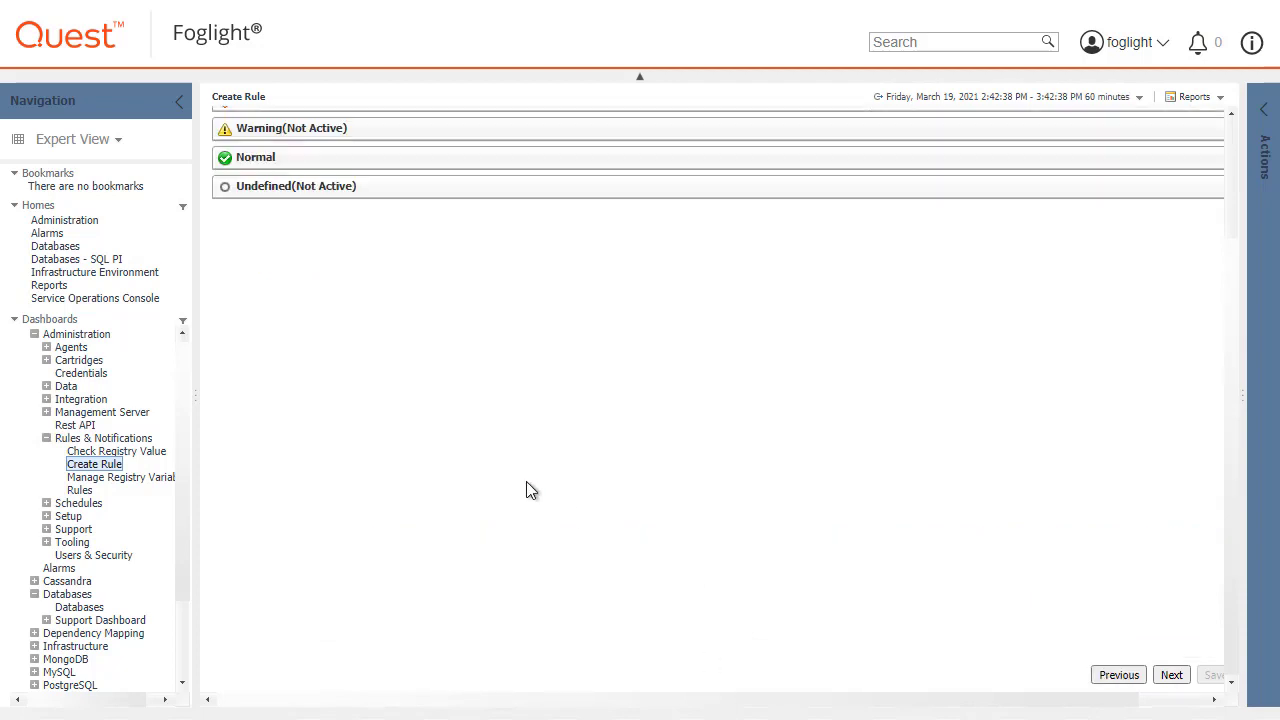
Step: Activate the Warning severity with the condition "#value# > 1000000" and test the rule logic
click(179, 101)
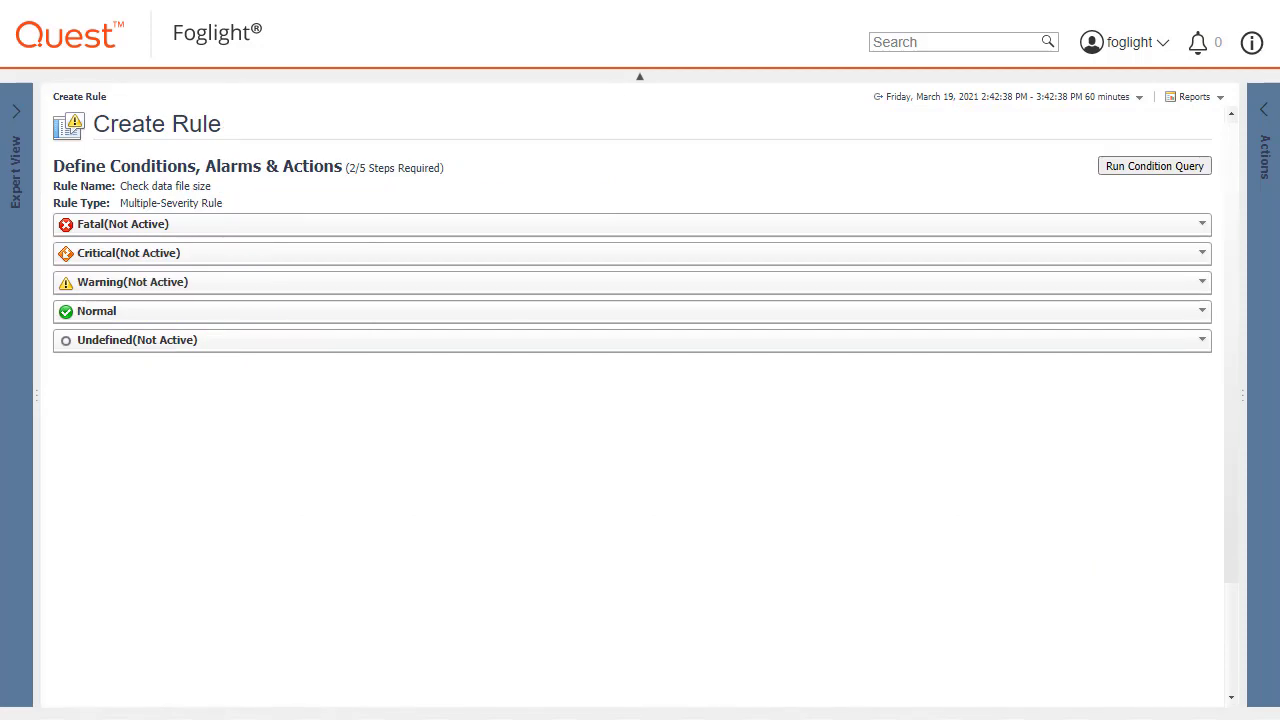
click(1201, 283)
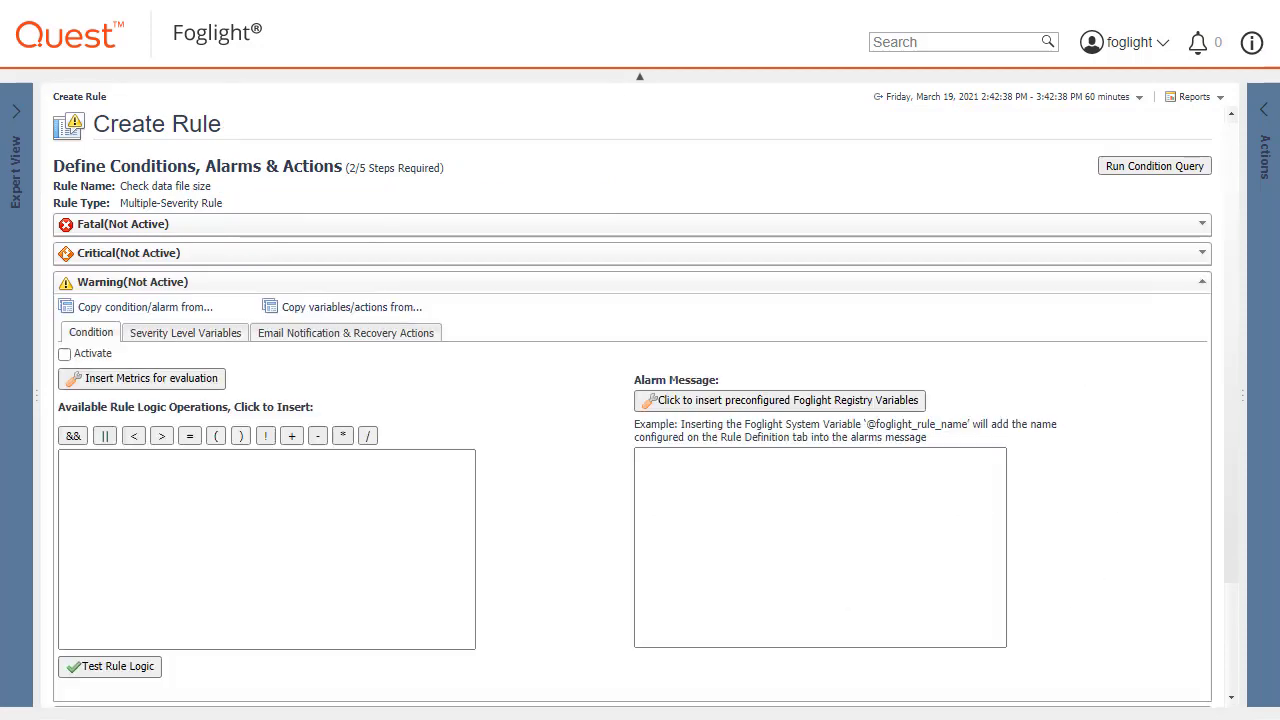
click(64, 354)
click(128, 560)
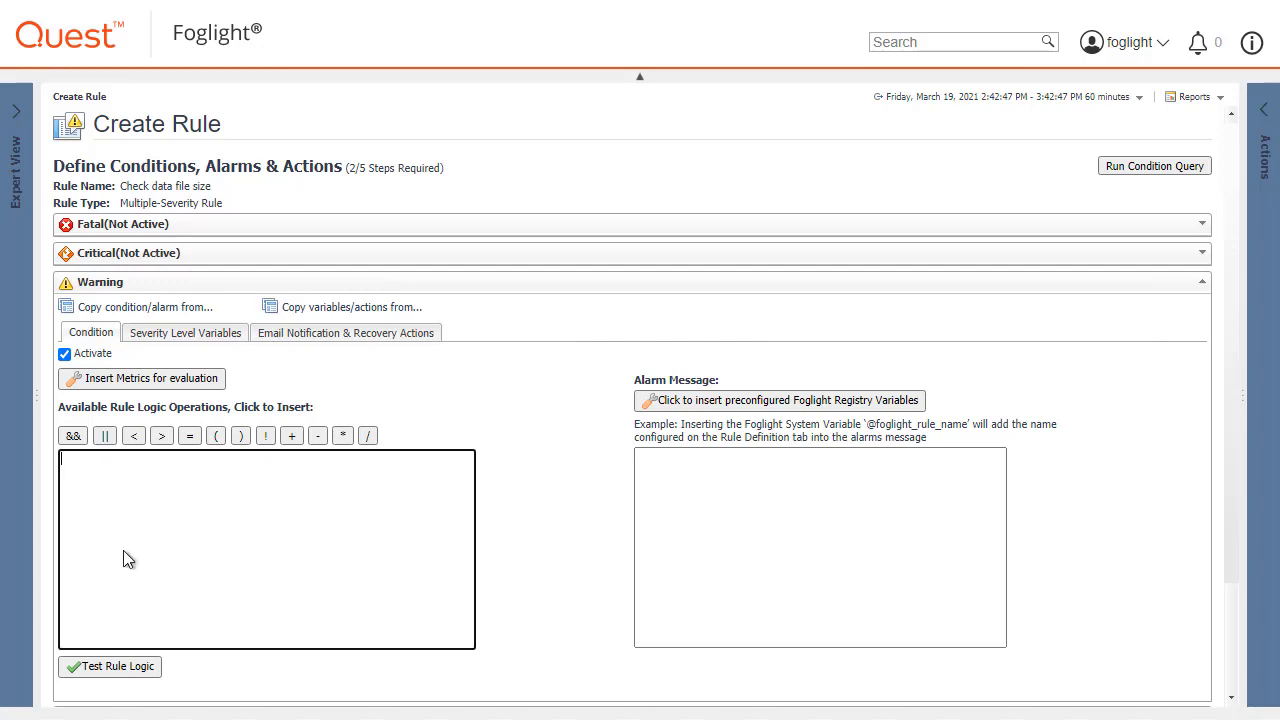
text(> 1000000)
click(112, 666)
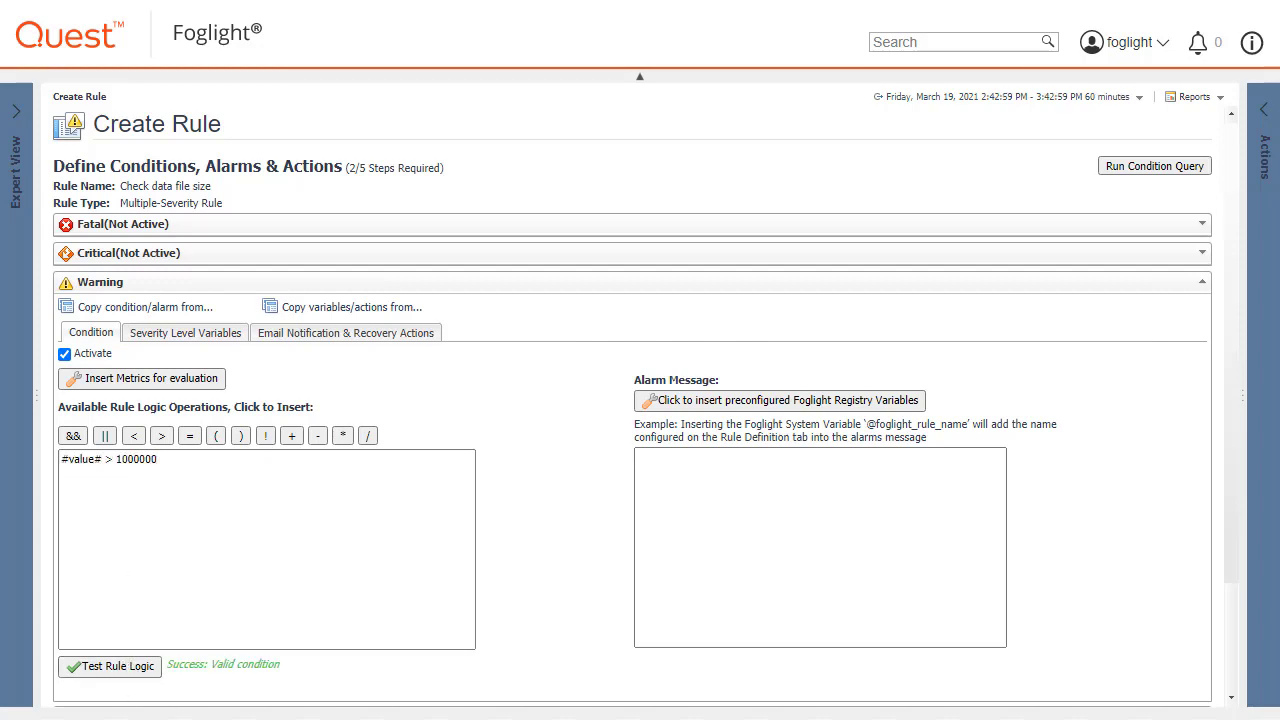
click(722, 518)
text(RULE: Perf Counter - Total size of Datafiles on @foglight_monitored_host_name is @Perf_Value KB.)
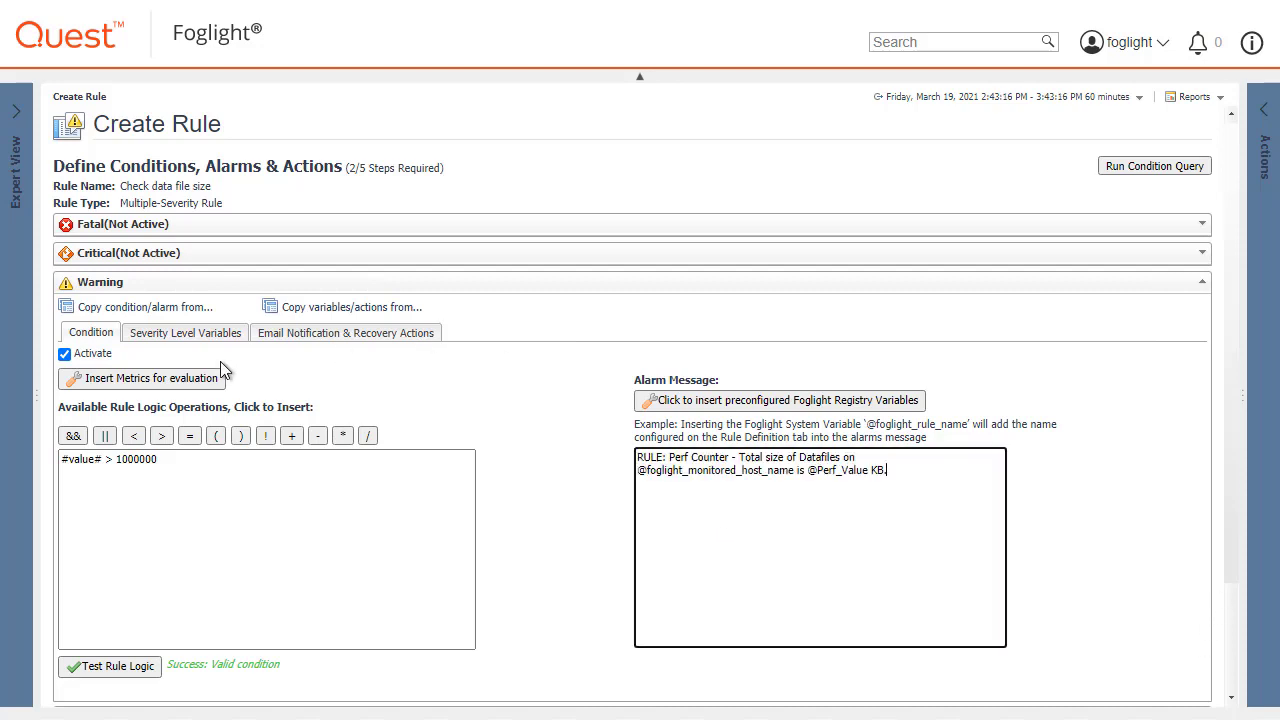
click(205, 333)
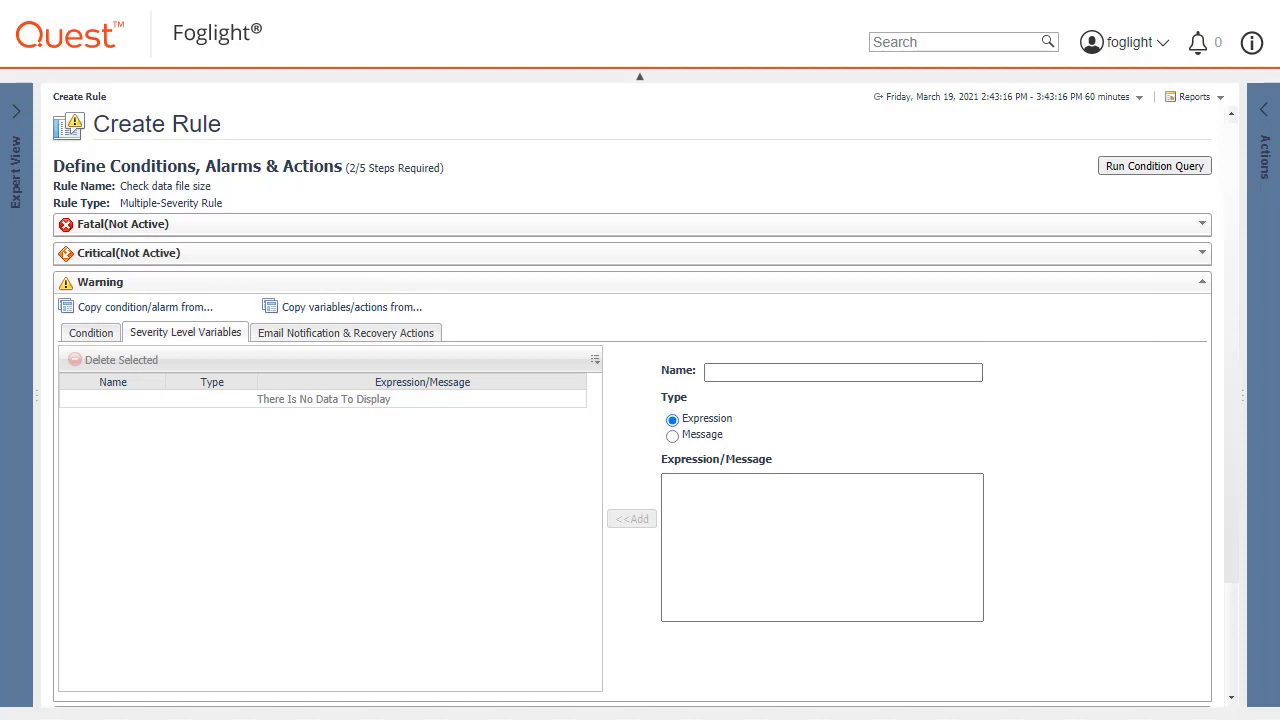
click(756, 376)
text(Perf_Value)
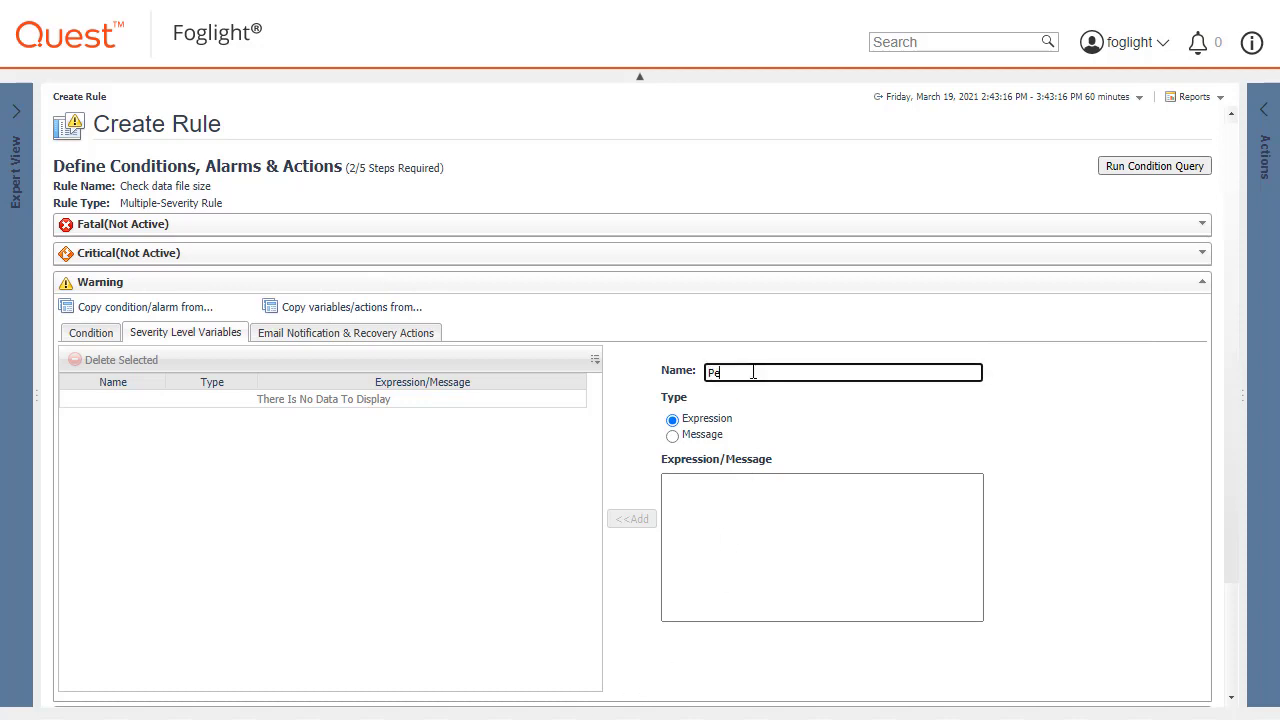
click(760, 518)
text(#value#)
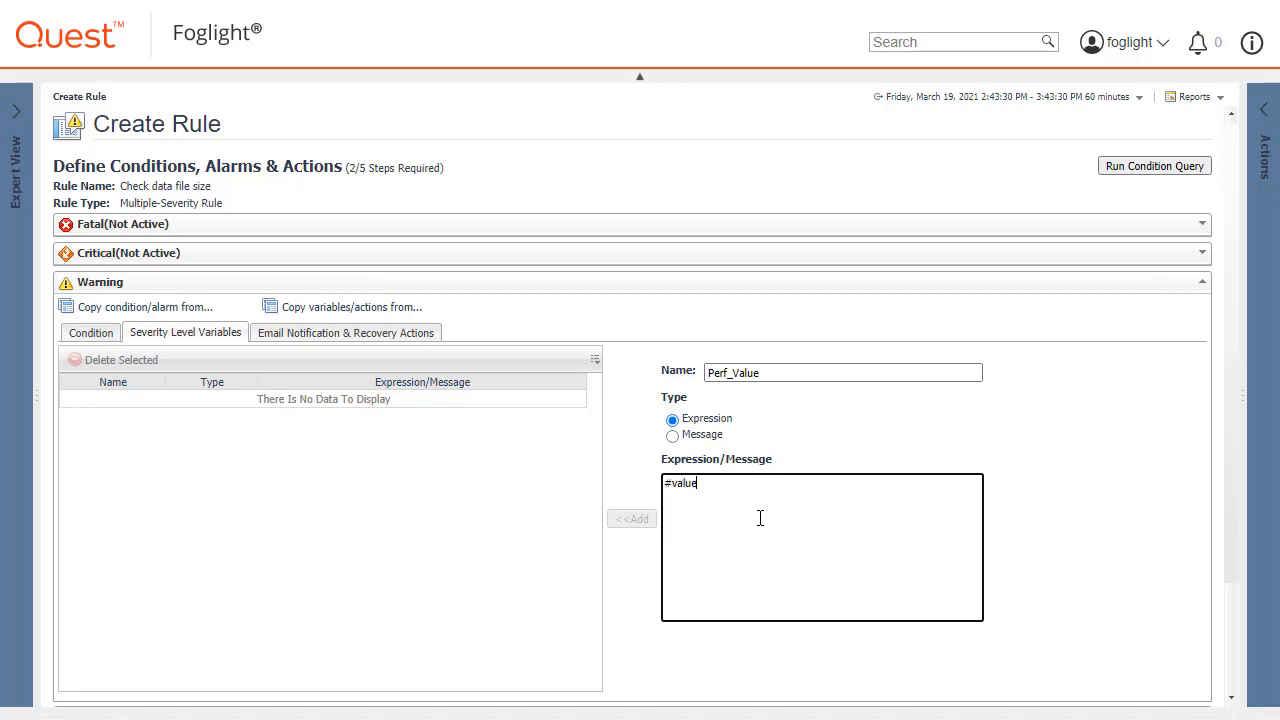
click(743, 706)
click(631, 518)
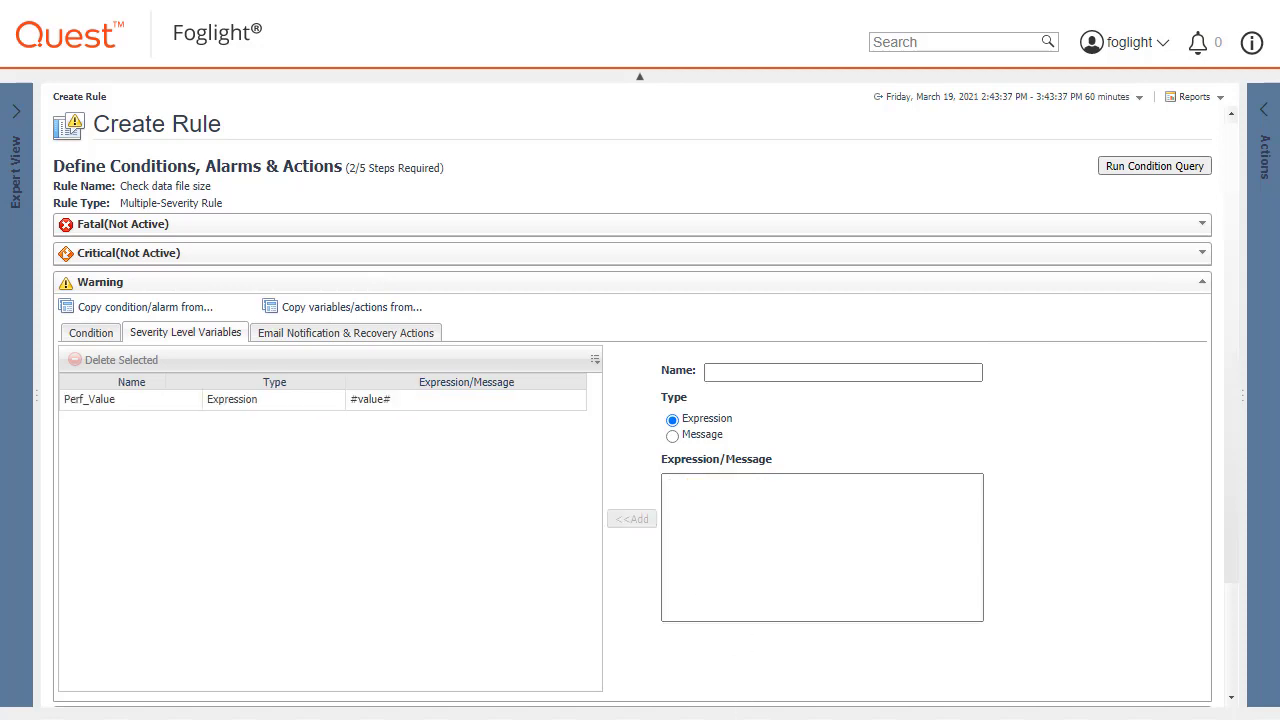
Step: Review the Warning condition, then continue past the effective and blackout schedules without adding any to reach the rule's trigger behavior settings
click(91, 333)
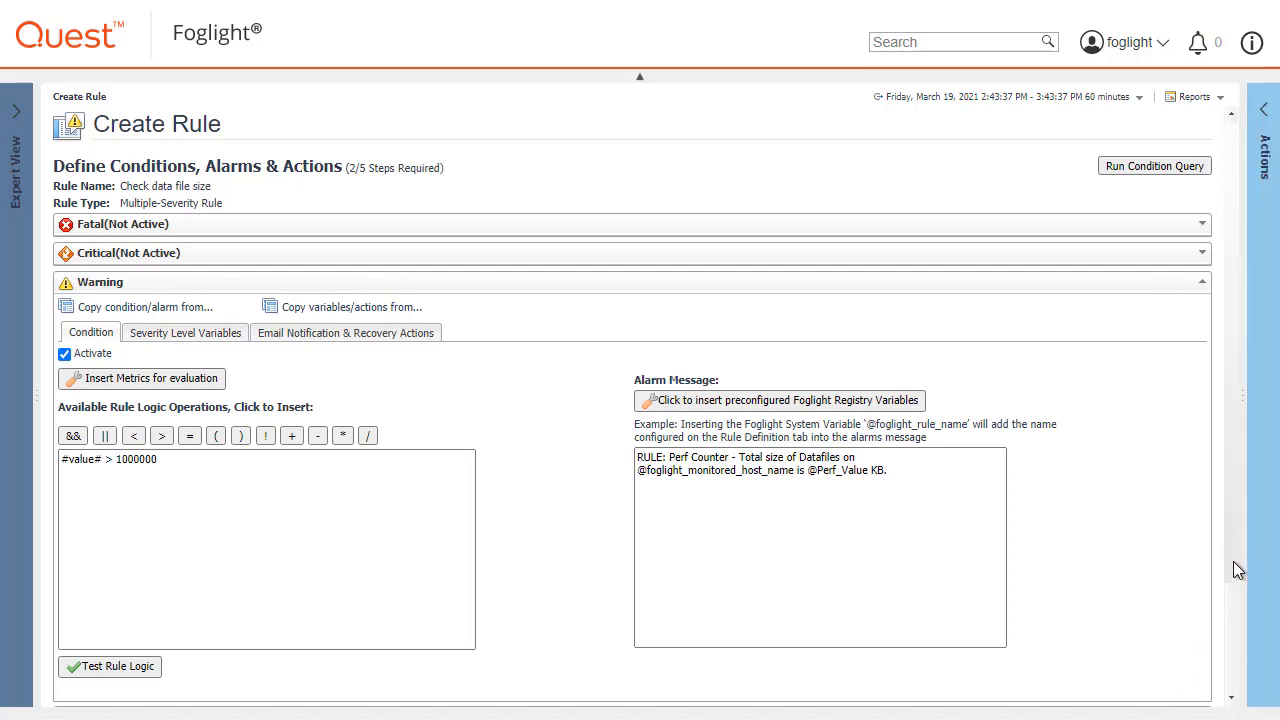
scroll(1230, 640, down, 1)
scroll(1230, 665, down, 2)
click(1096, 690)
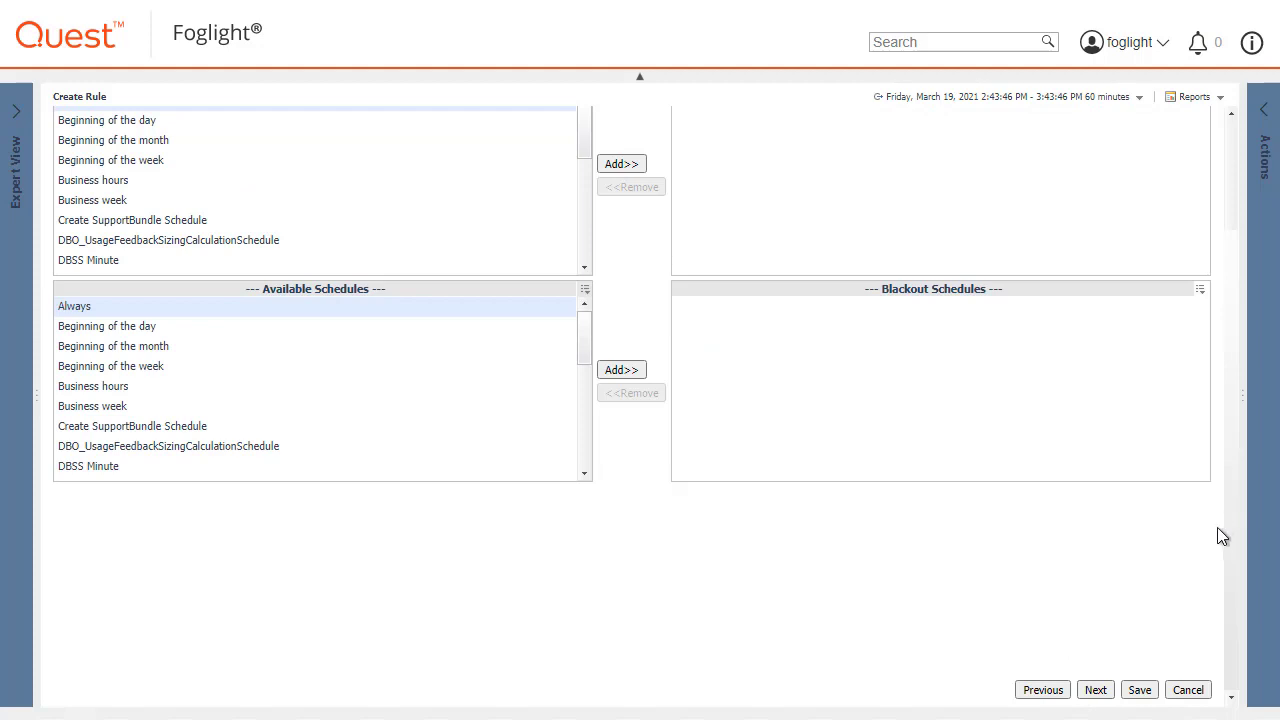
scroll(1100, 462, up, 3)
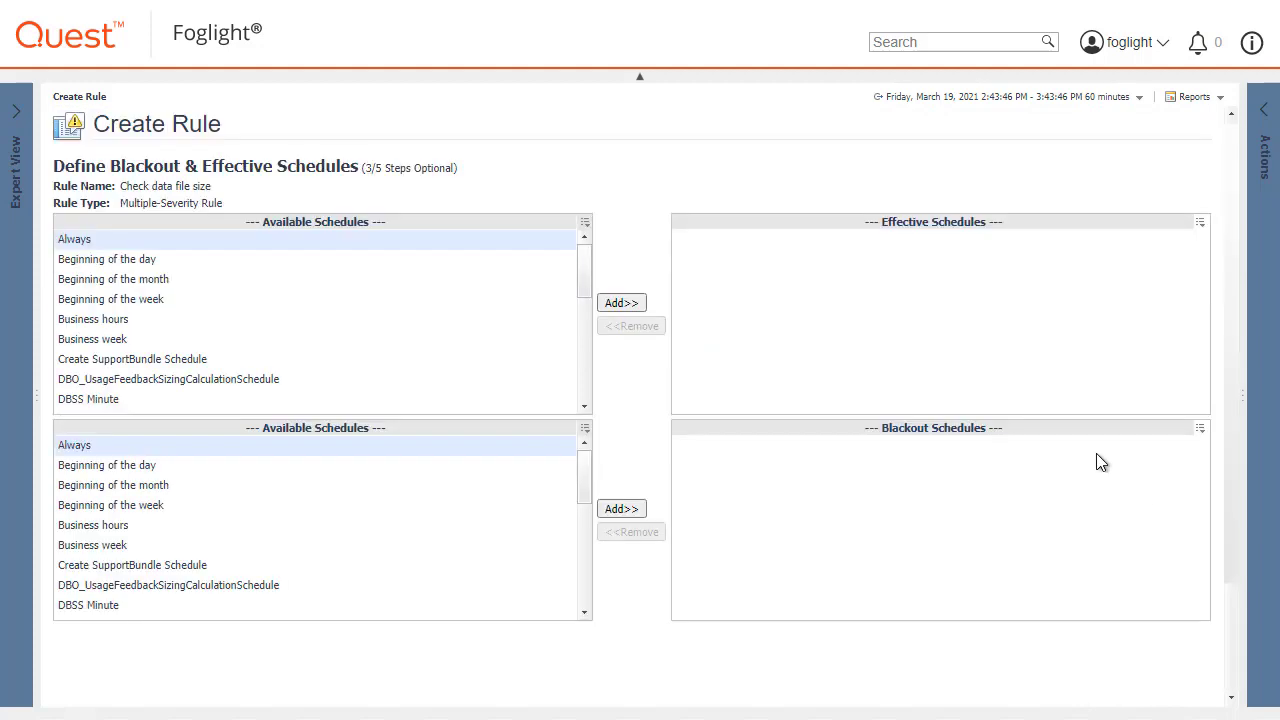
scroll(1108, 590, down, 3)
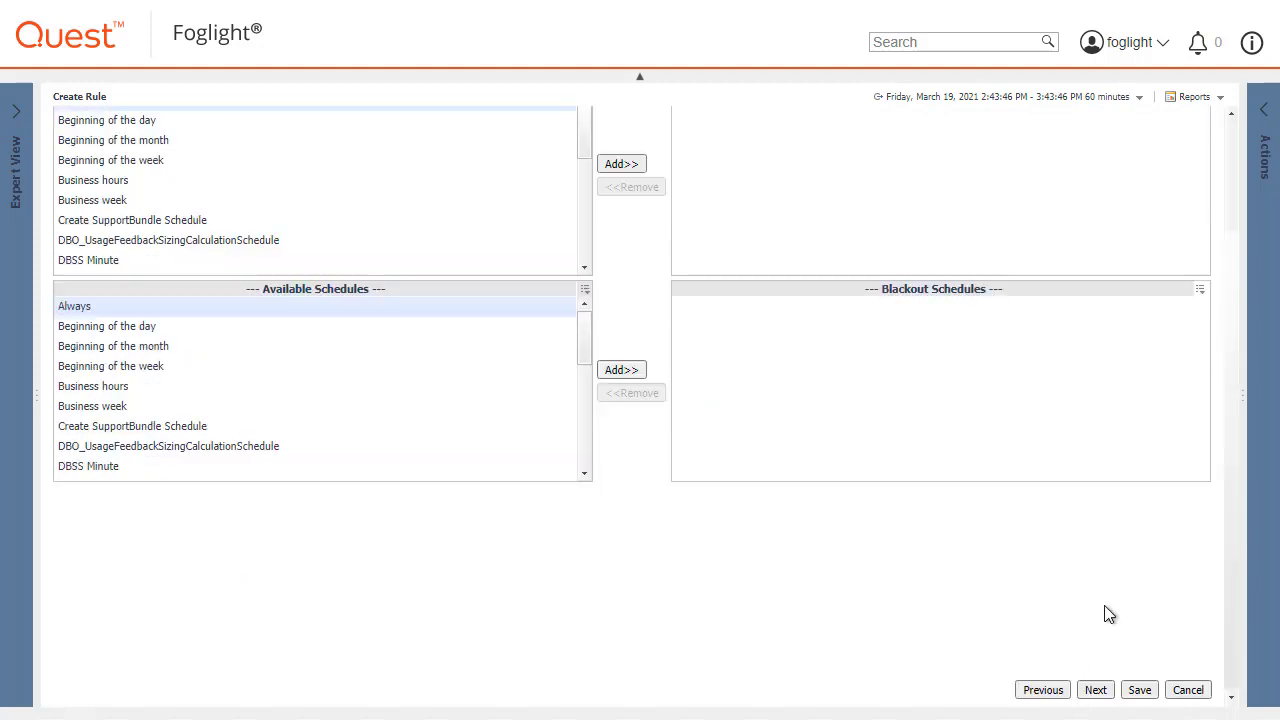
click(1096, 690)
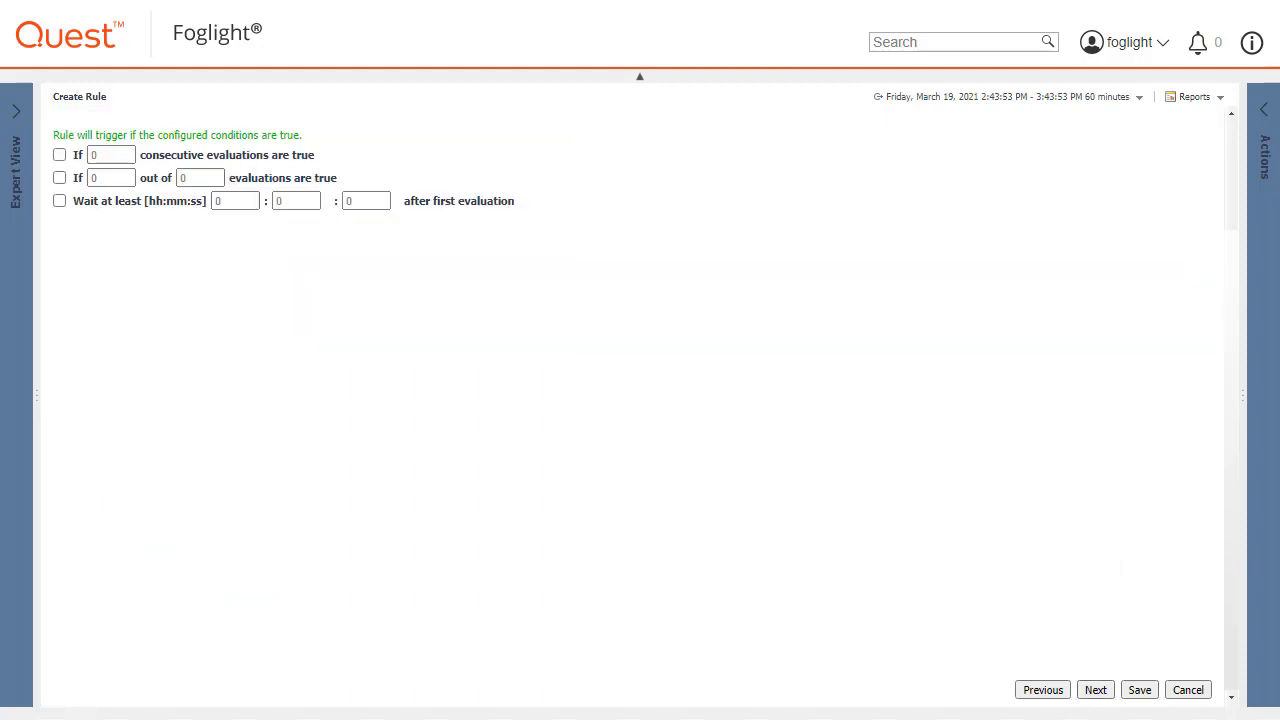
Step: Leave the action behaviors and rule variables at their defaults and save the "Check data file size" rule
scroll(1079, 594, up, 3)
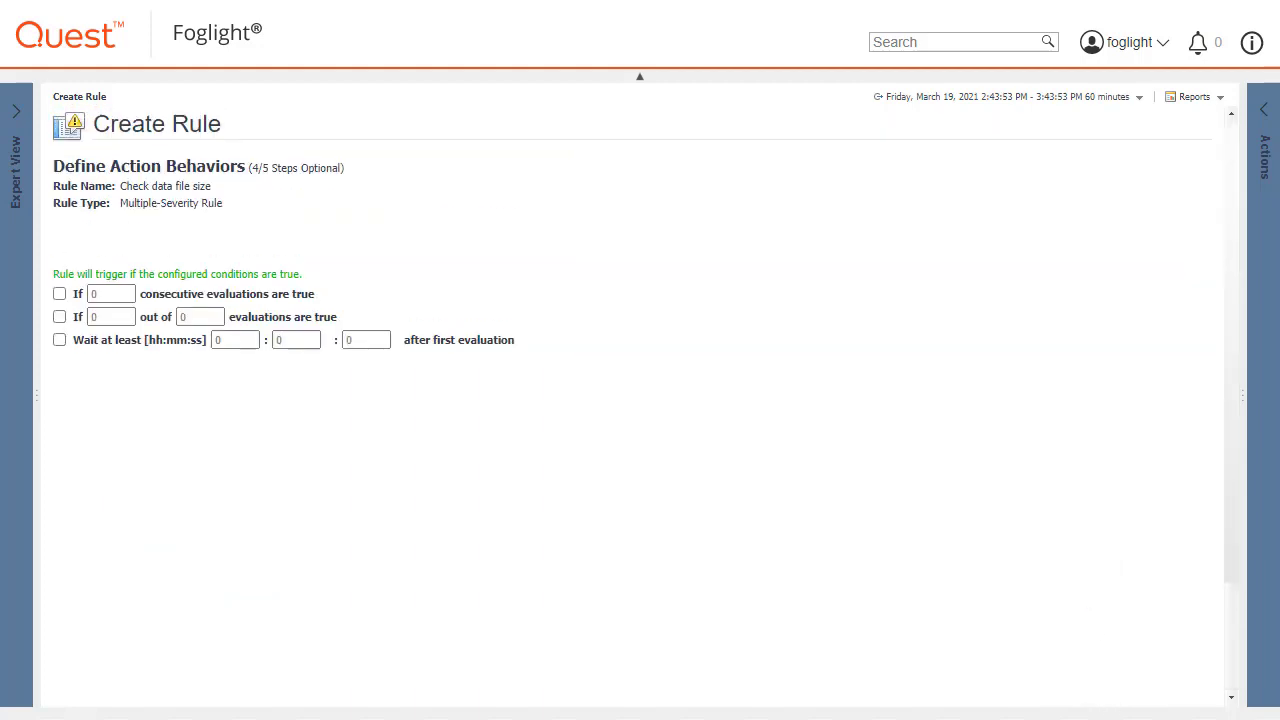
scroll(1005, 570, down, 3)
click(1096, 690)
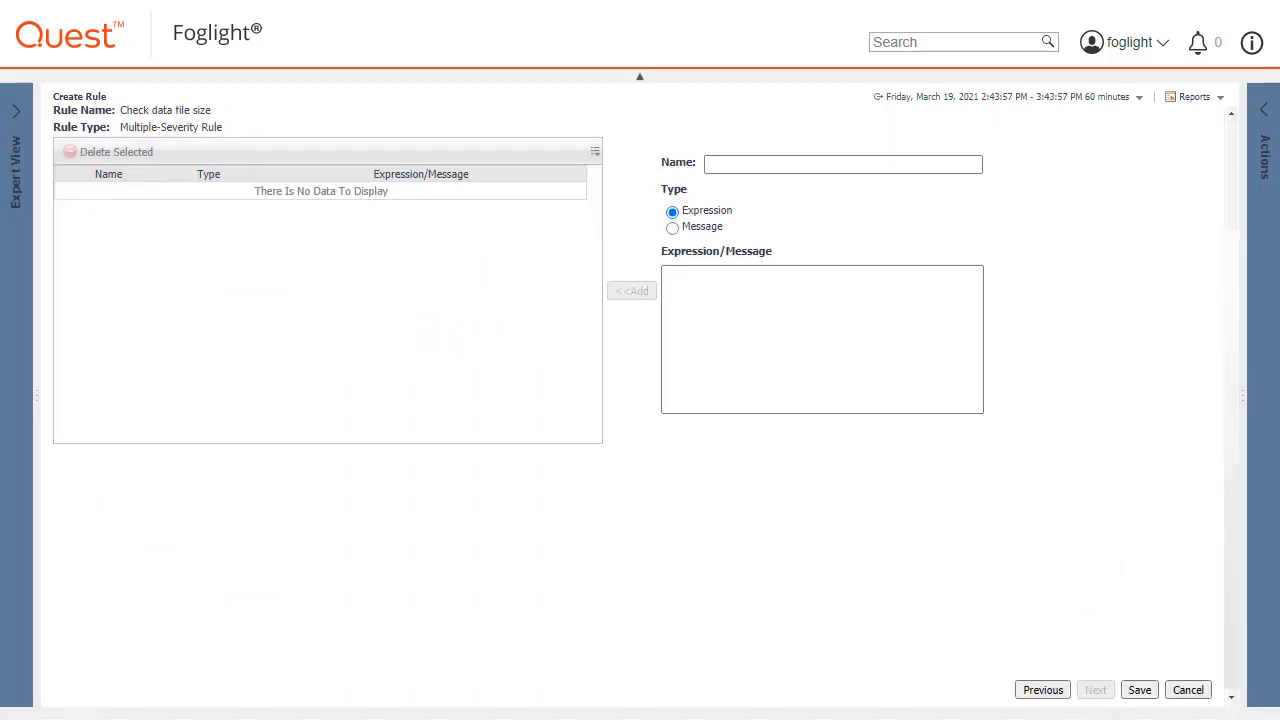
scroll(920, 597, up, 3)
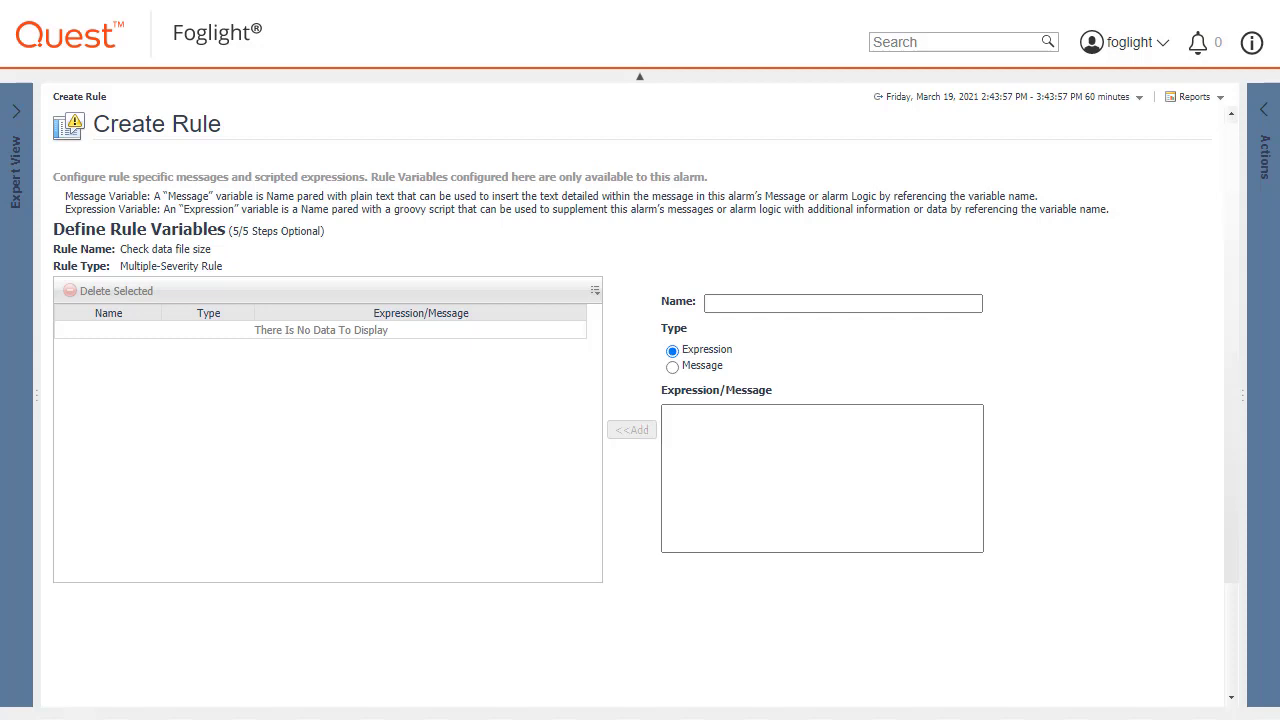
scroll(918, 590, down, 3)
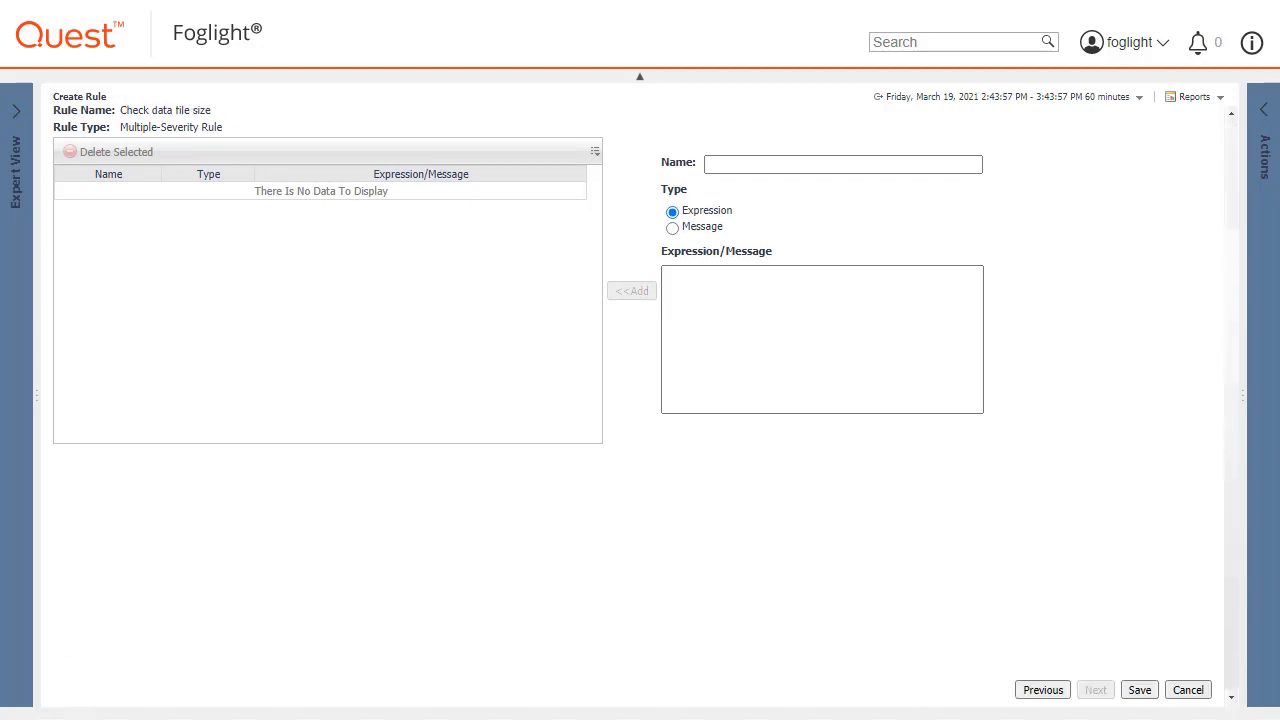
click(1140, 690)
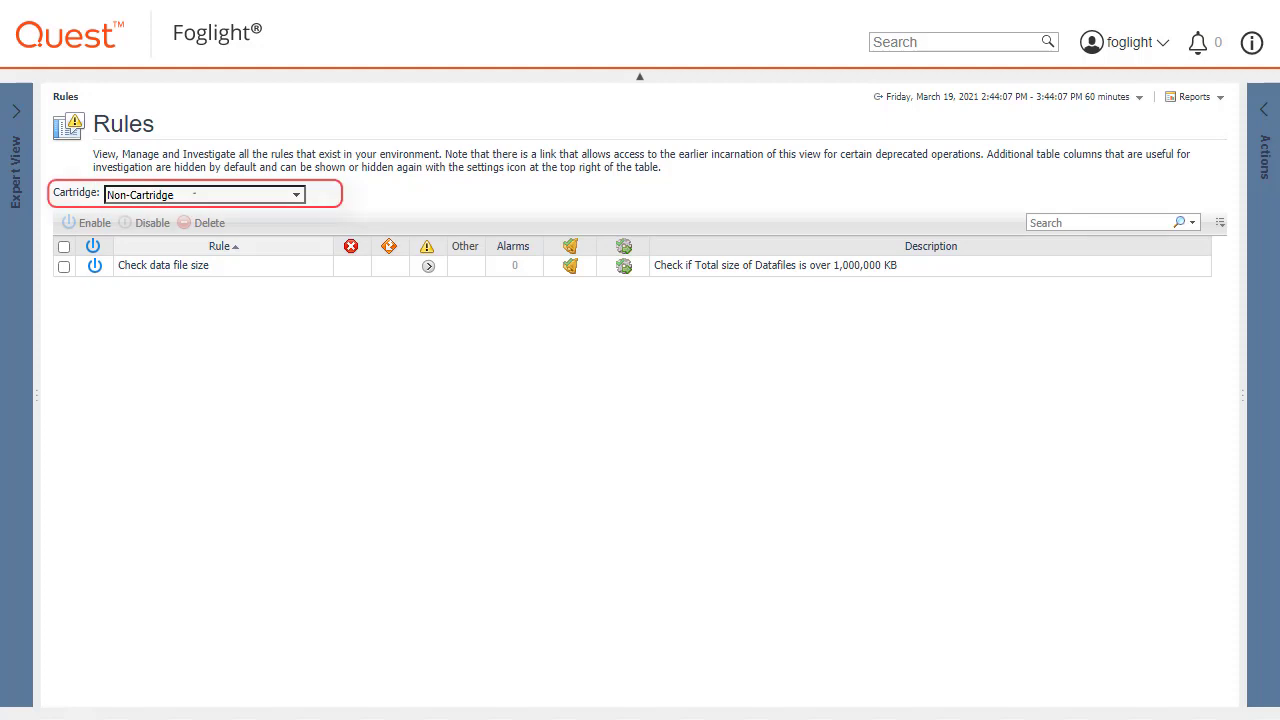
Step: Go to the Databases dashboard and open the Overview of the MONSQL2014 instance
click(14, 112)
click(55, 247)
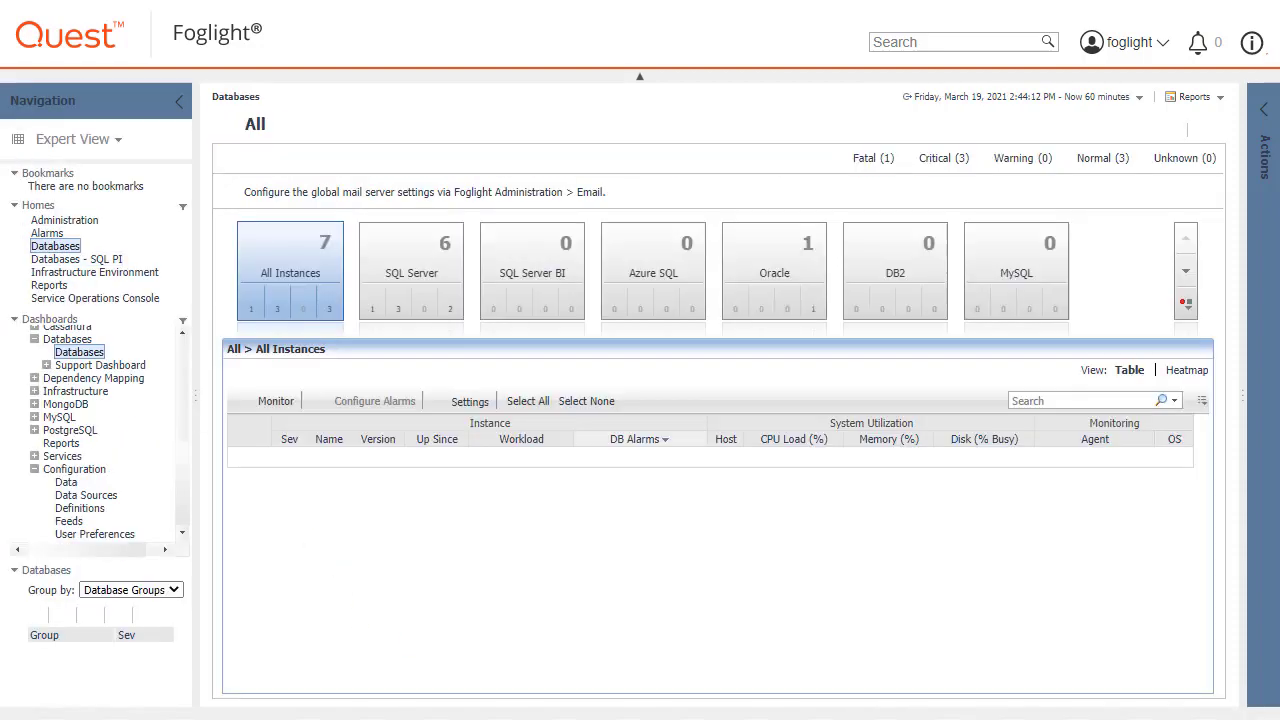
click(176, 104)
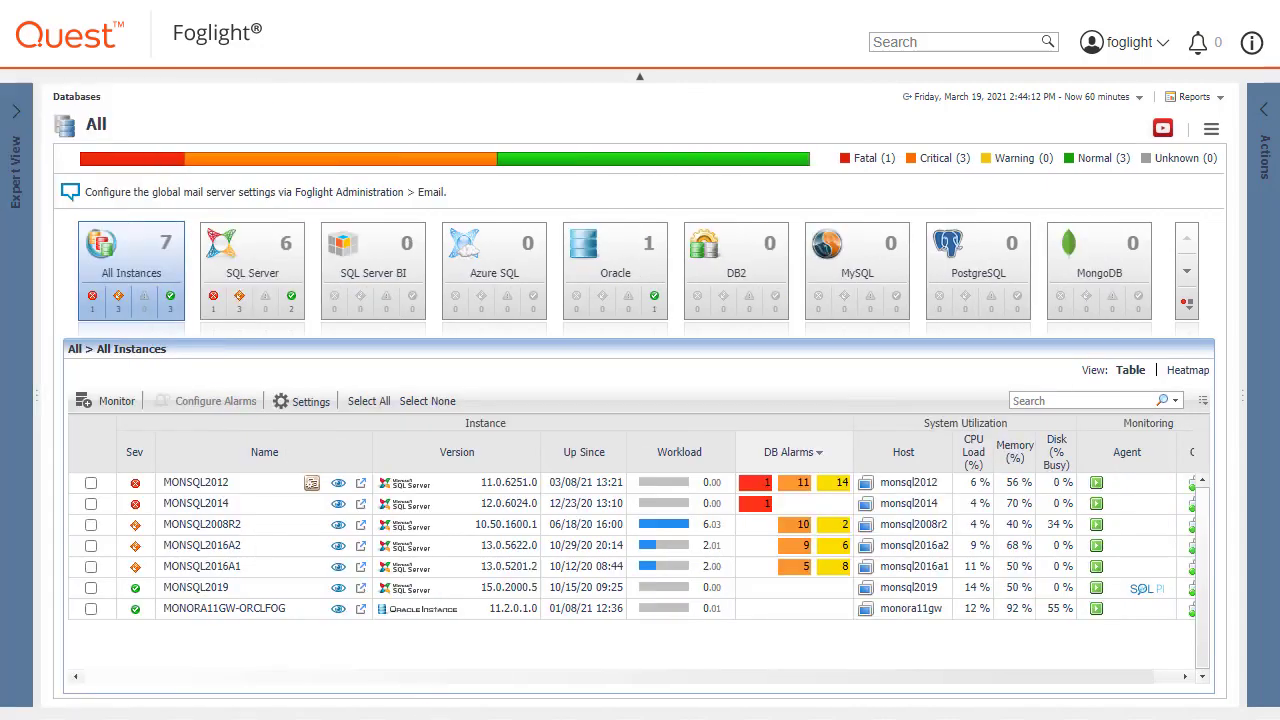
click(361, 503)
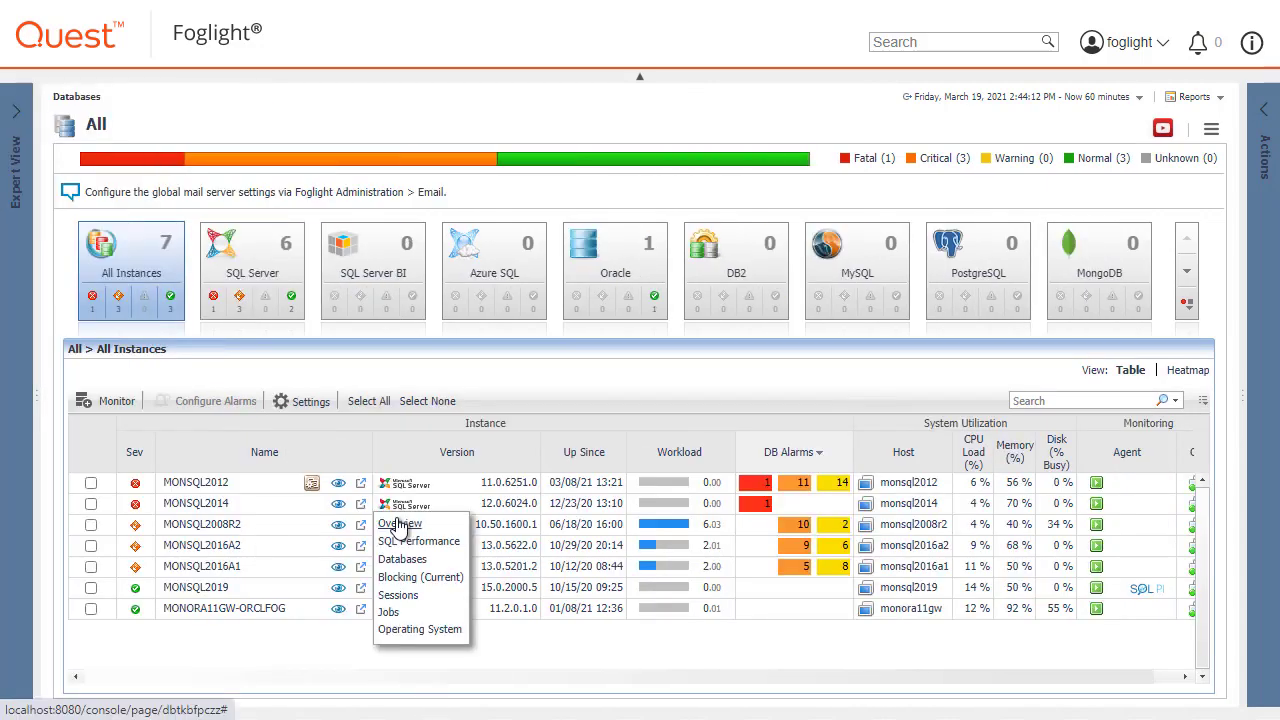
click(398, 520)
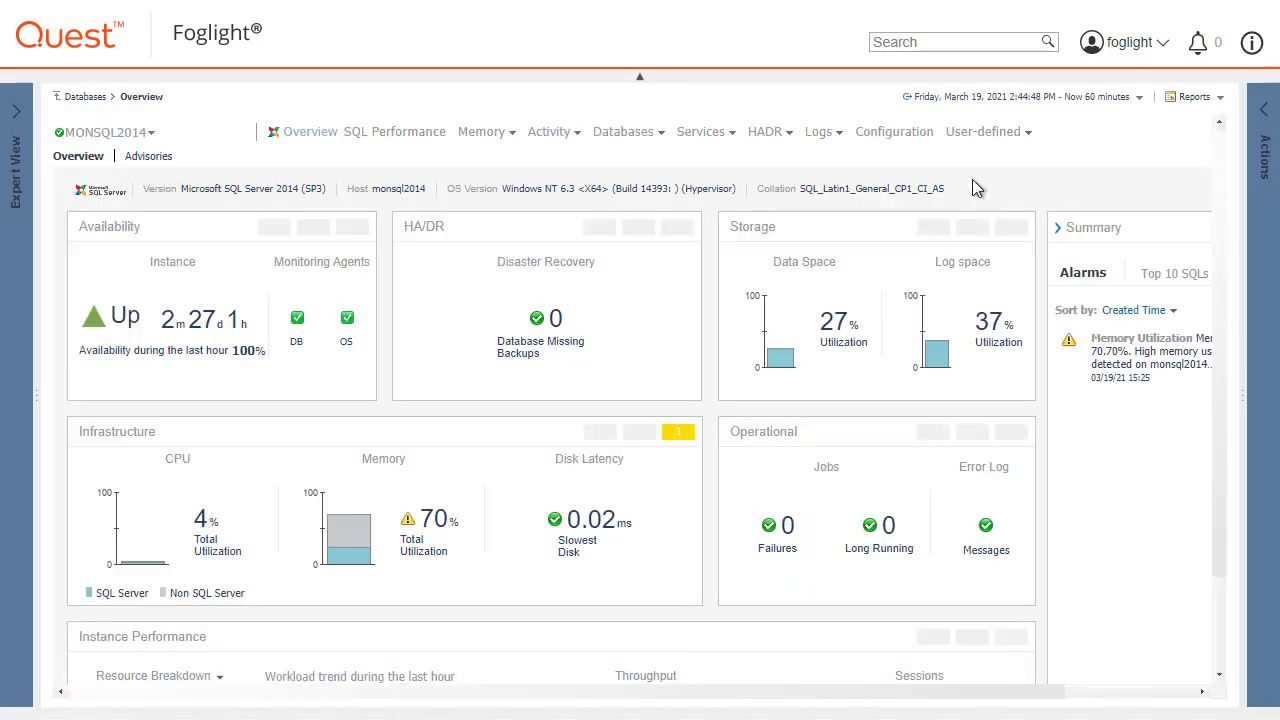
Step: Show the user-defined performance counters of MONSQL2014 and refresh the DataFilesSizeKB counter view
click(1005, 140)
click(1040, 158)
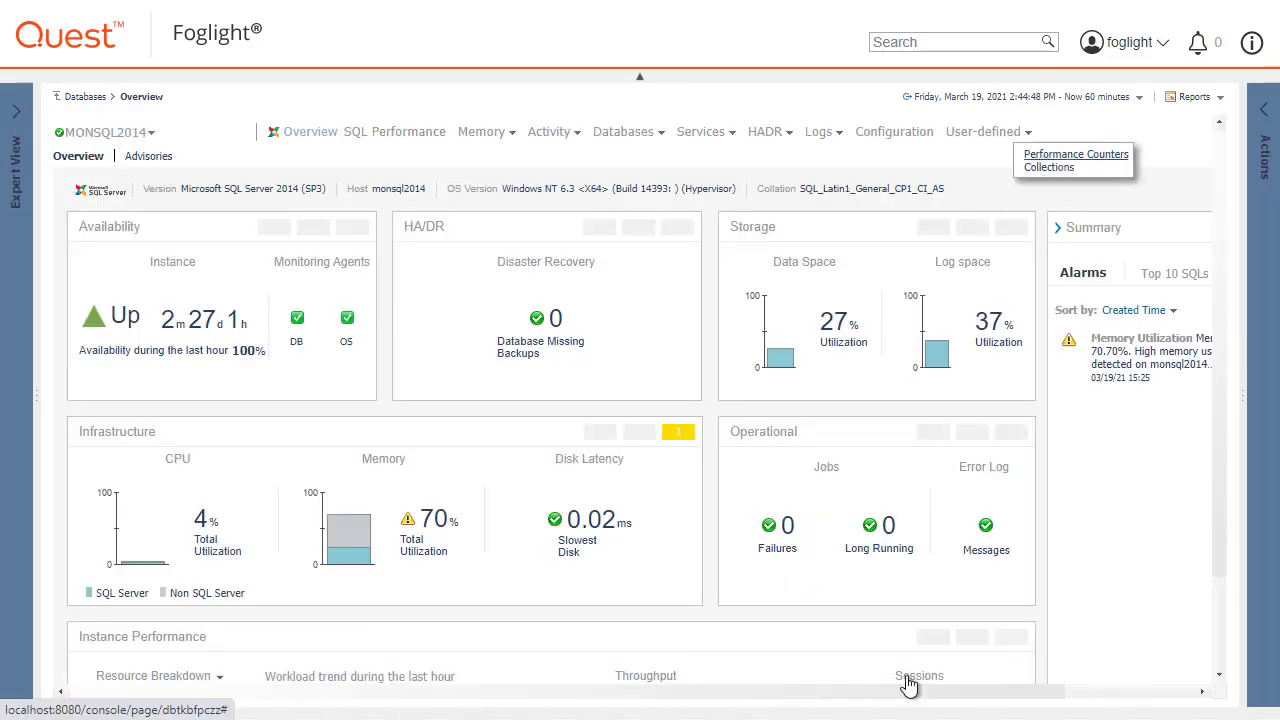
click(1086, 691)
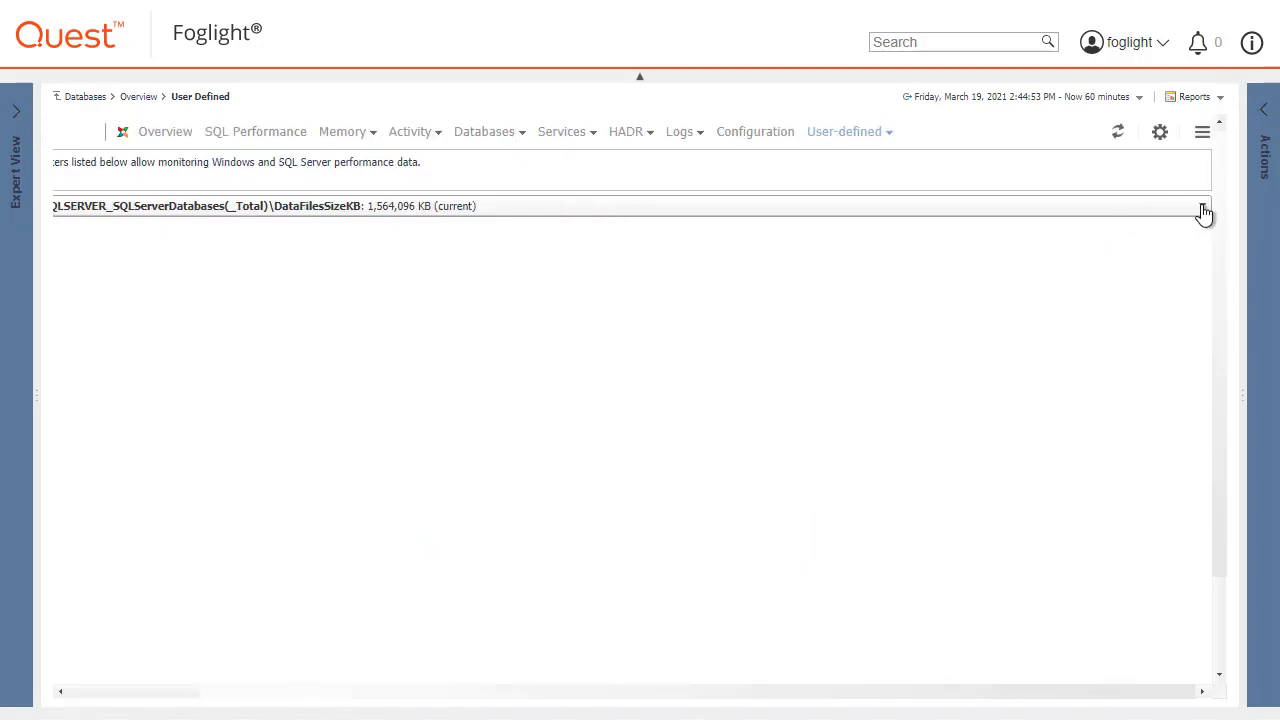
click(1124, 131)
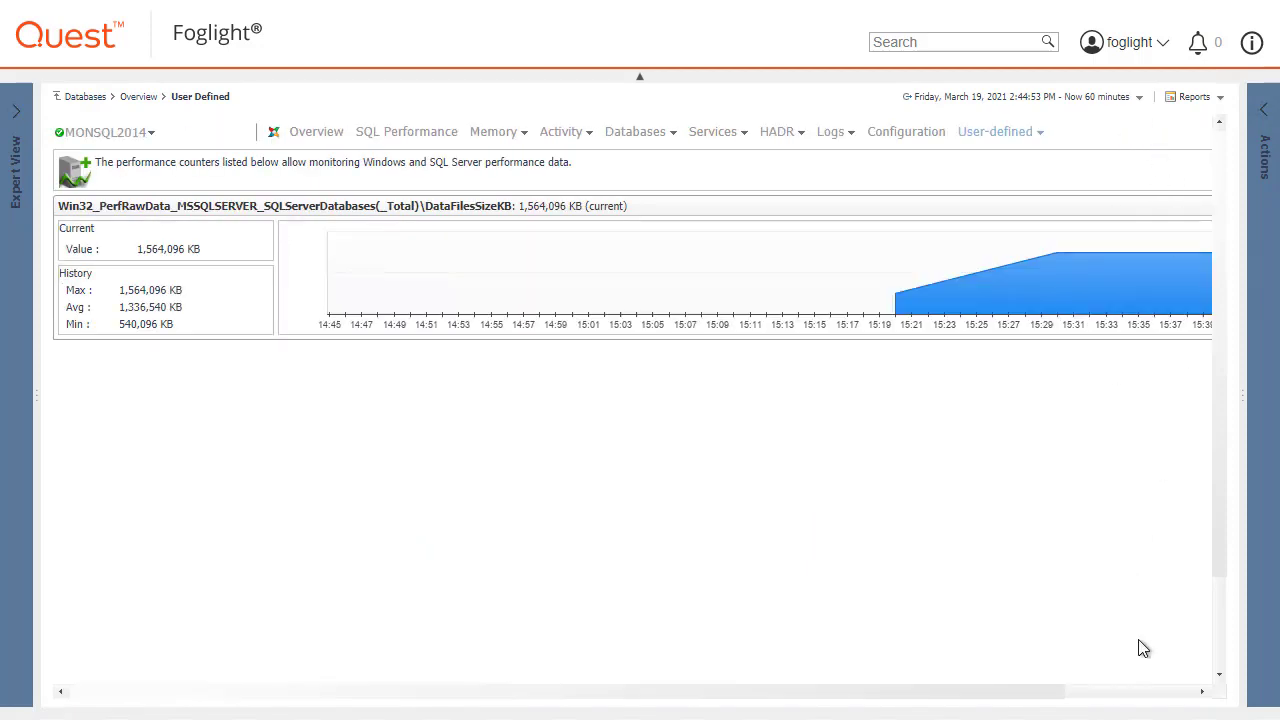
click(1137, 691)
click(1119, 133)
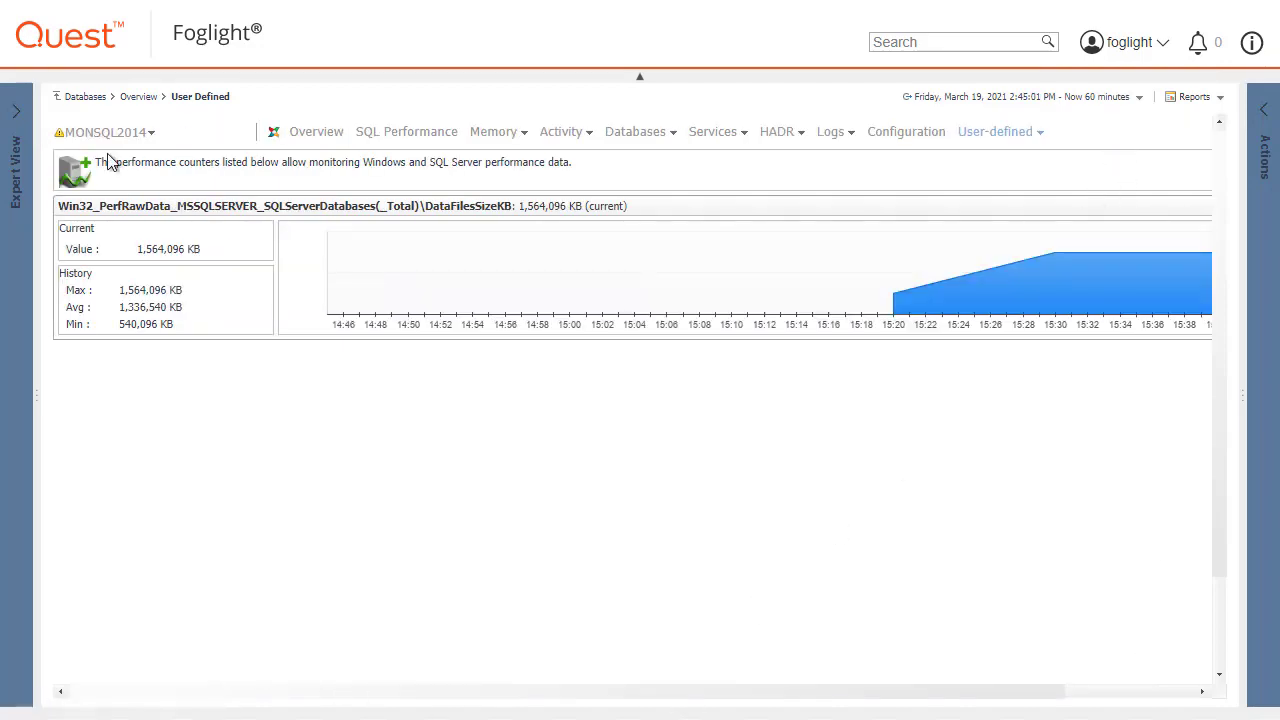
Step: Return to the Databases dashboard and open the details of MONSQL2014's warning alarm on total datafile size
click(96, 98)
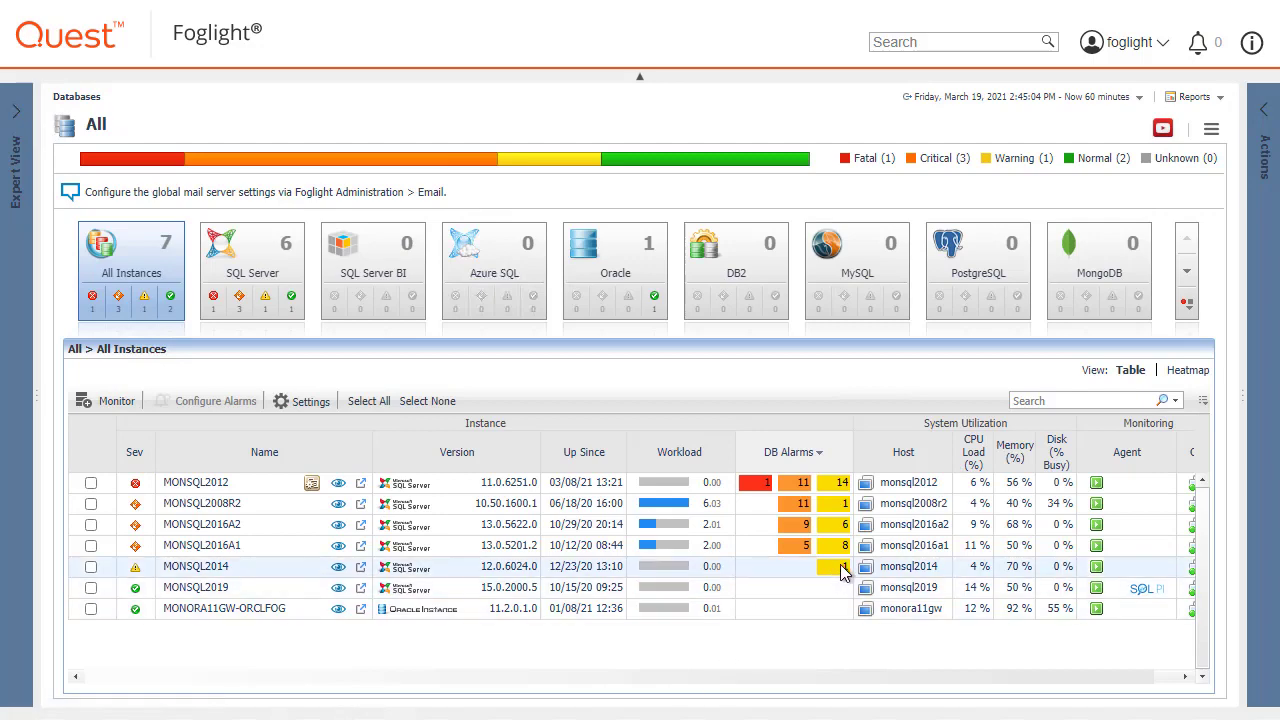
click(843, 567)
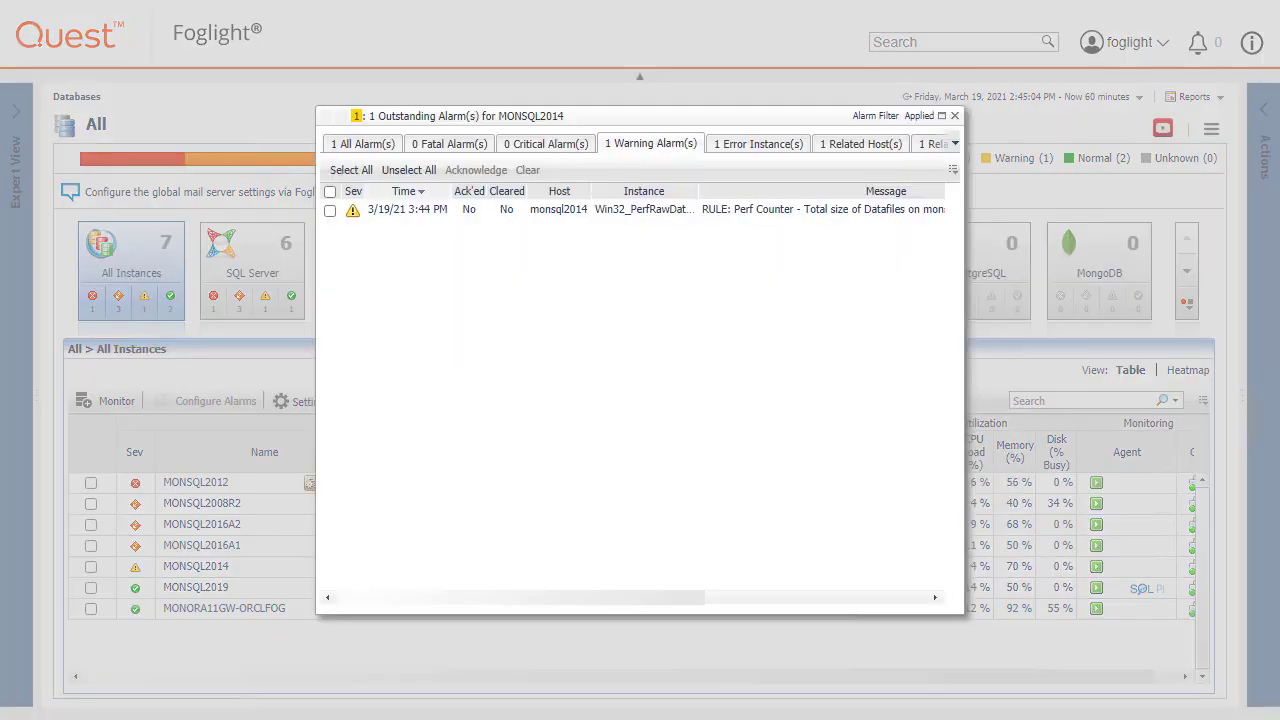
click(876, 210)
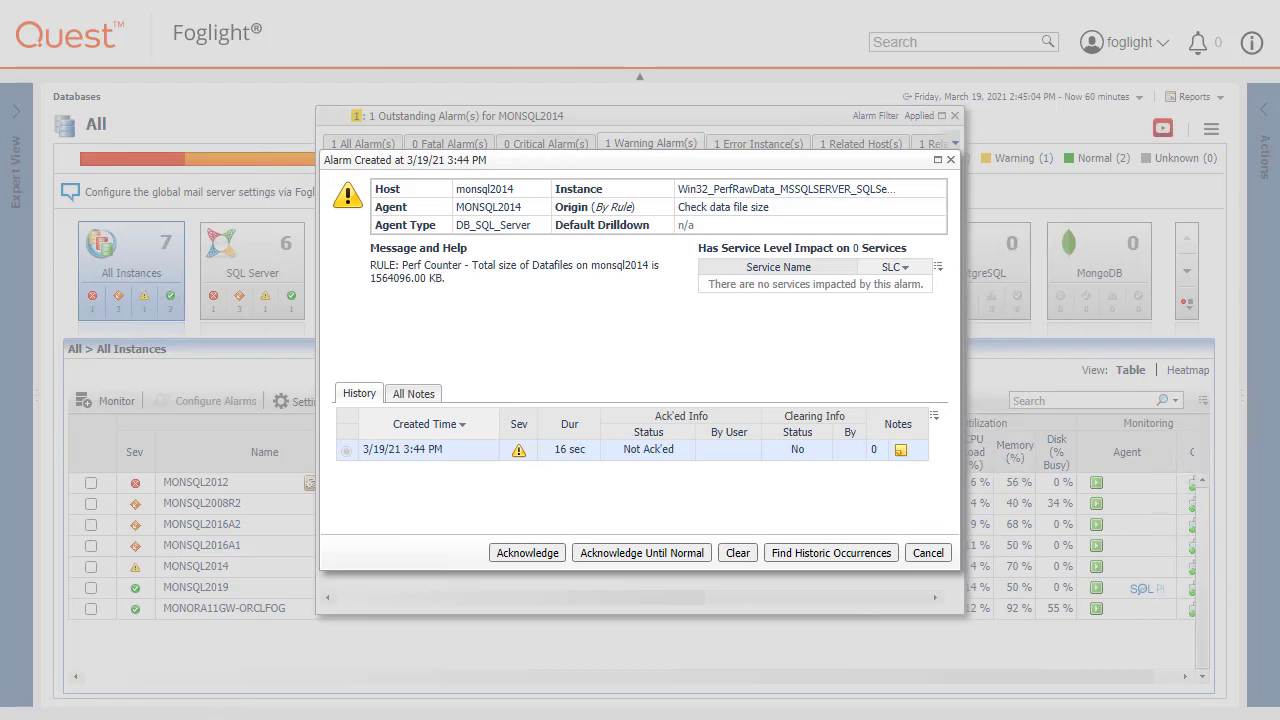